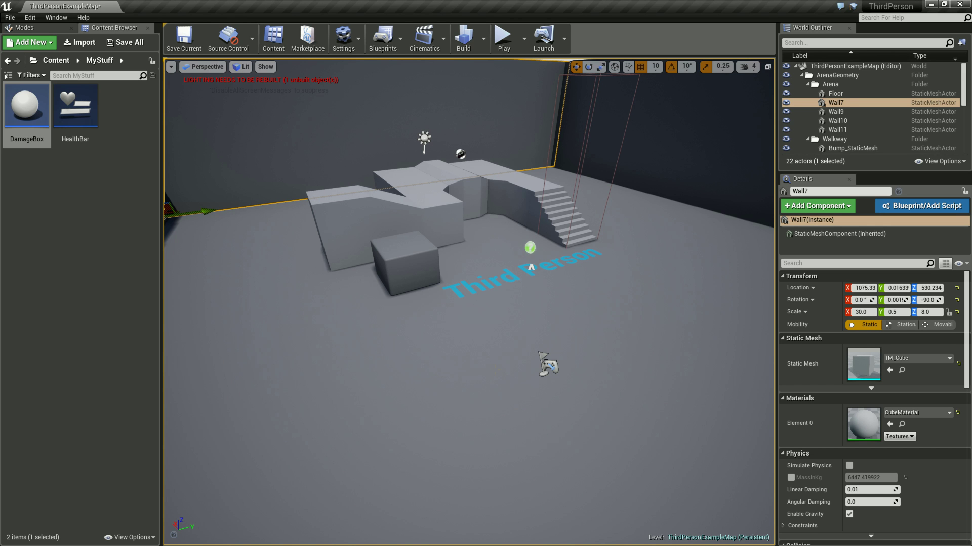
# Fly the viewport camera around the arena to view the walls, sky, stage and stairs.
pyautogui.moveTo(469, 301); pyautogui.dragTo(469, 302, button='right')
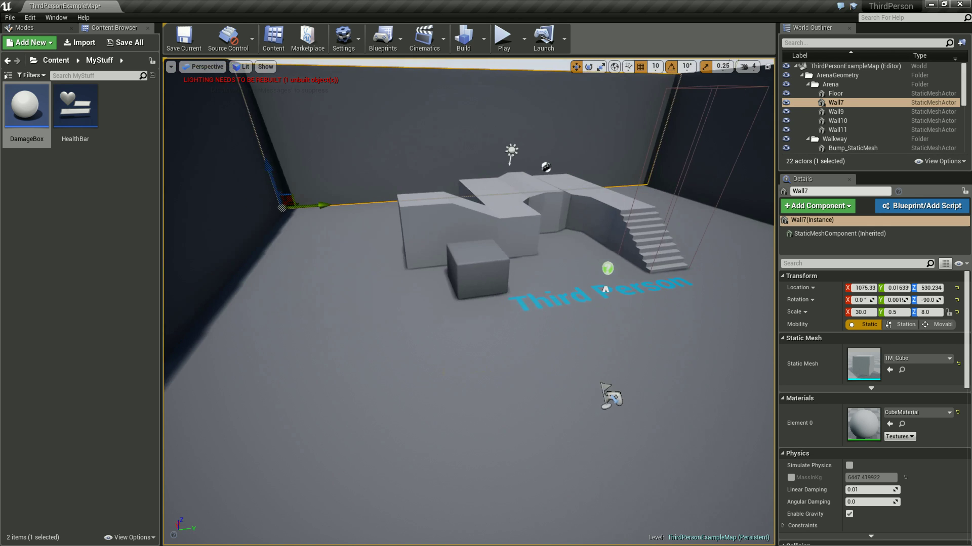
pyautogui.press('Right')
pyautogui.press('Right')
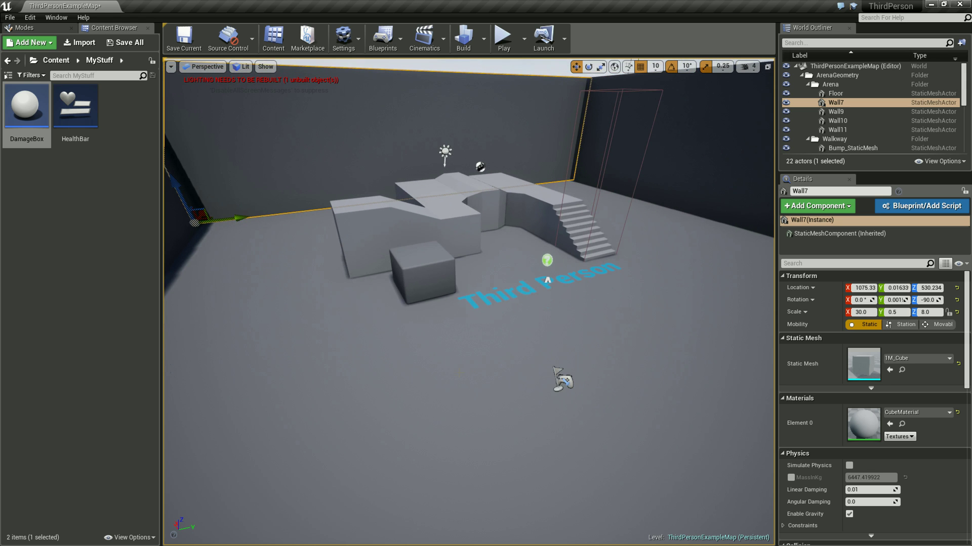
pyautogui.press('Right')
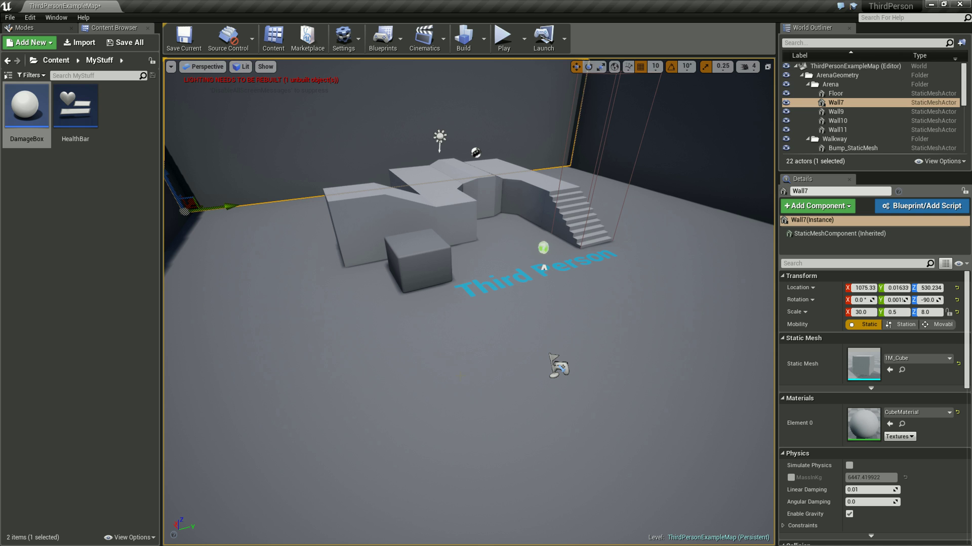
pyautogui.moveTo(469, 301); pyautogui.dragTo(469, 283, button='right')
pyautogui.press('Left')
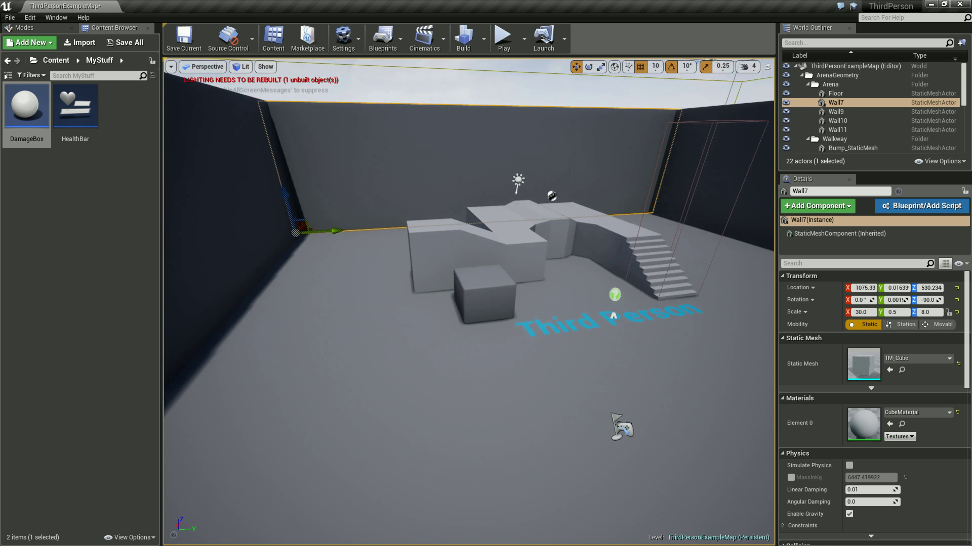
pyautogui.press('Down')
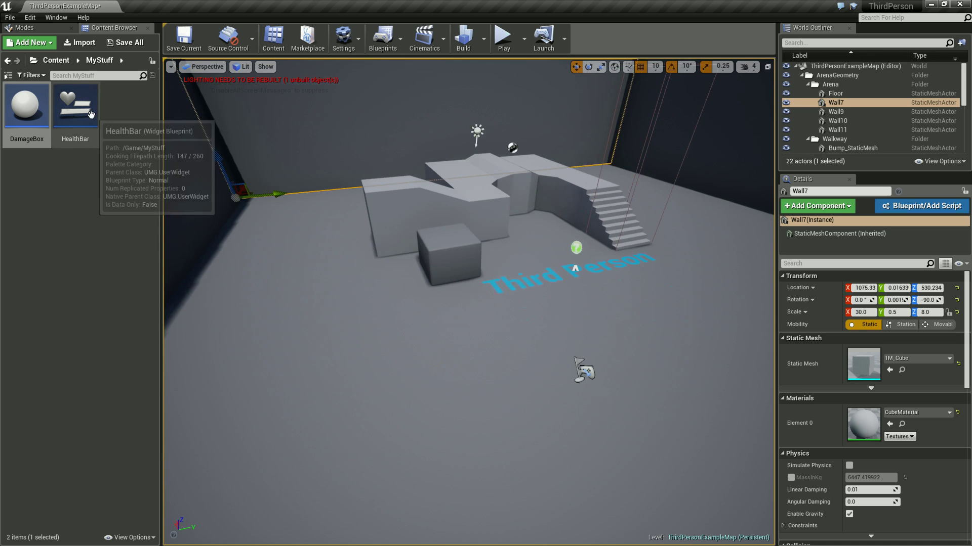
pyautogui.moveTo(469, 304); pyautogui.dragTo(468, 273, button='right')
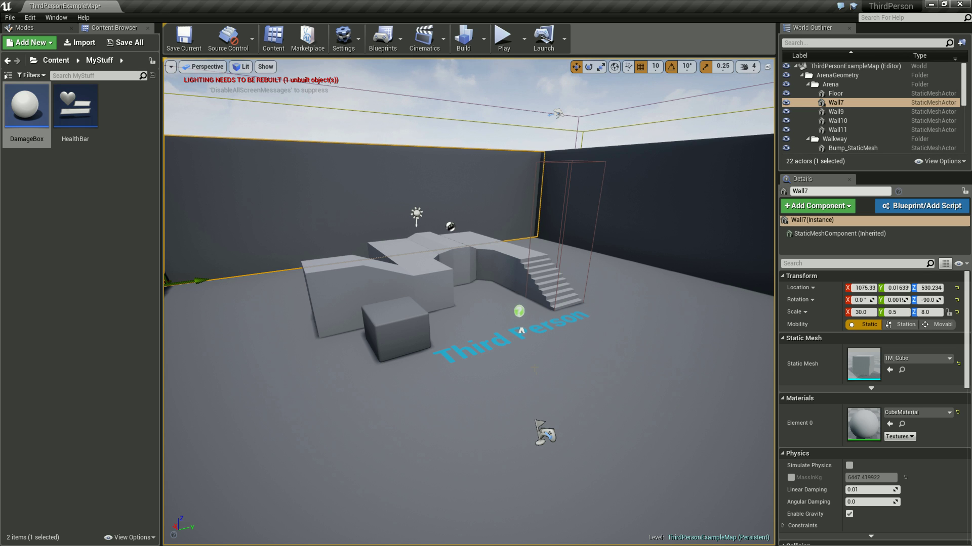
pyautogui.moveTo(563, 285); pyautogui.dragTo(502, 245)
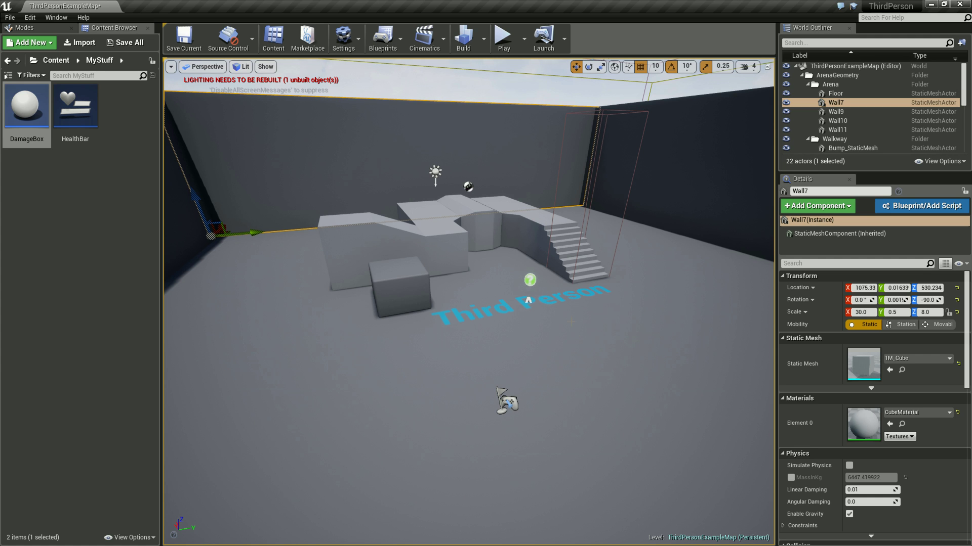
# Create a Blueprint class with parent SaveGame in MyStuff, named MySaveGame.
pyautogui.rightClick(118, 104)
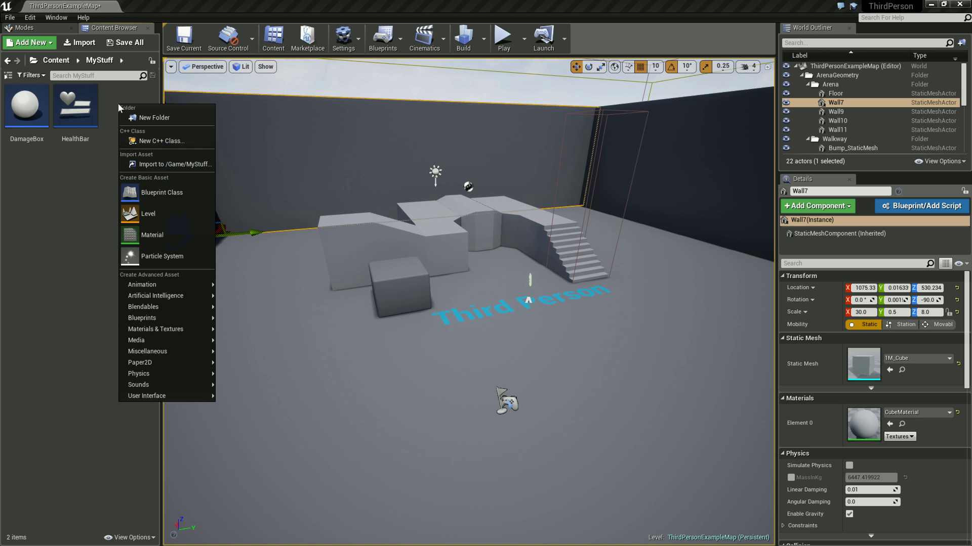
pyautogui.click(196, 193)
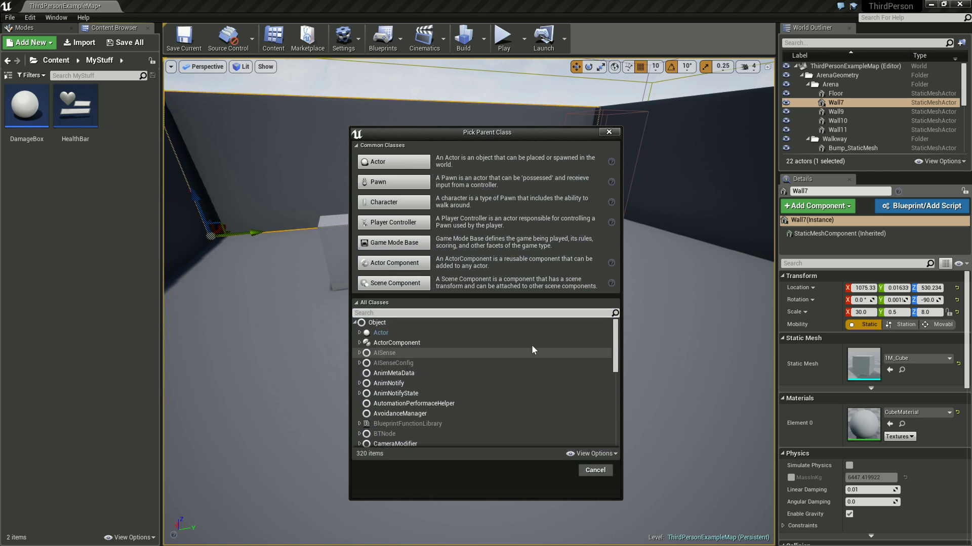
pyautogui.click(357, 303)
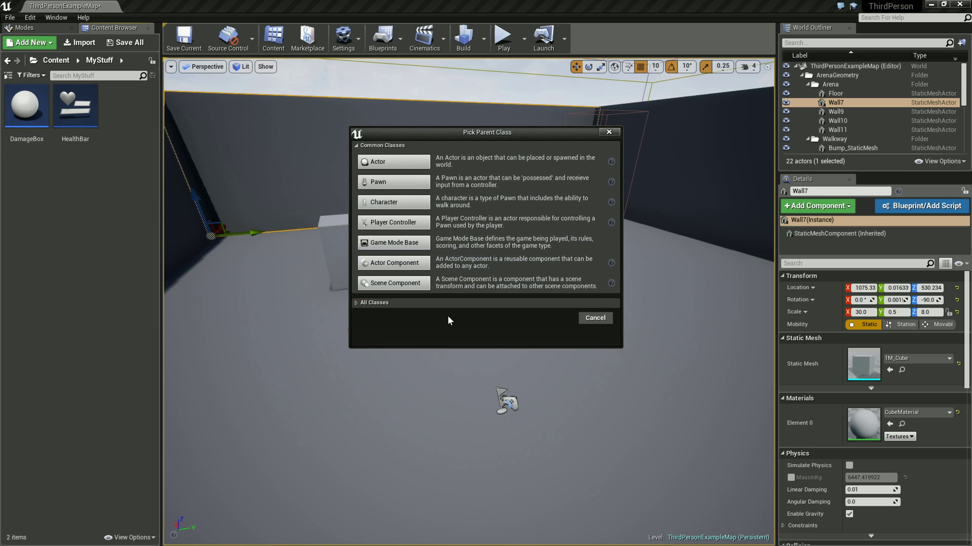
pyautogui.click(356, 303)
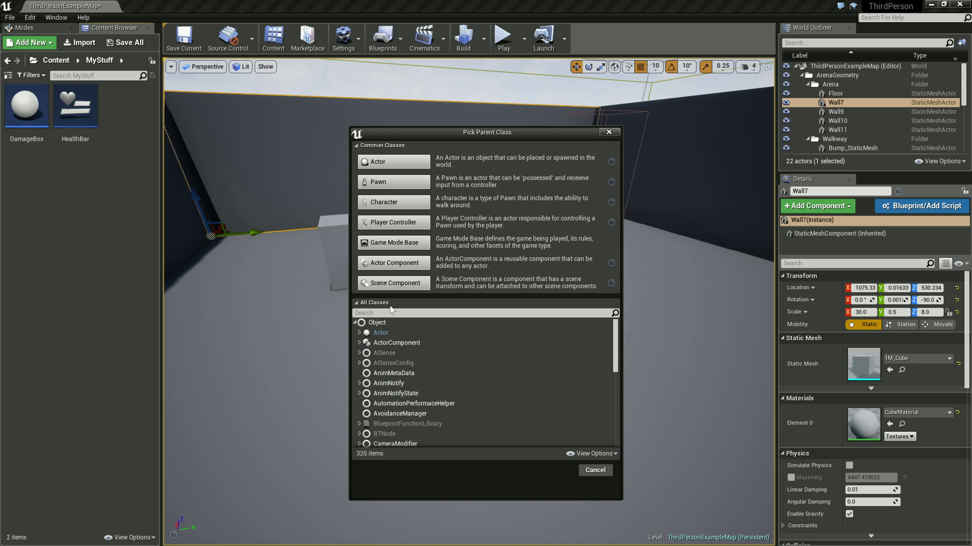
pyautogui.write('Save')
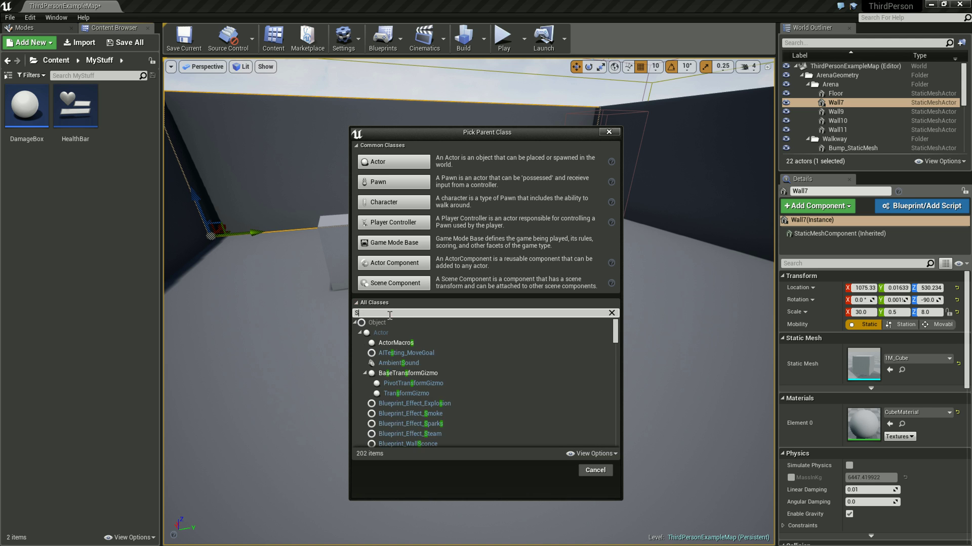
pyautogui.click(387, 332)
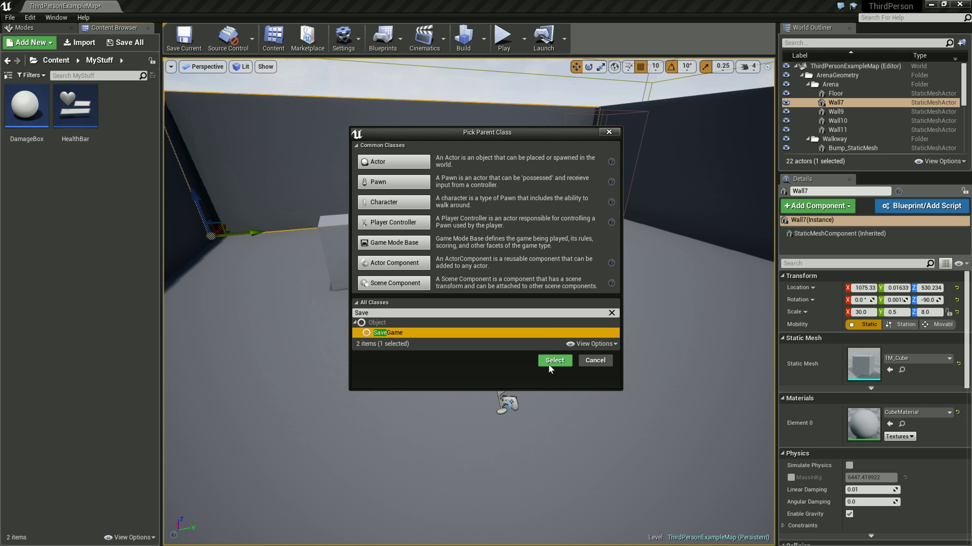
pyautogui.click(554, 360)
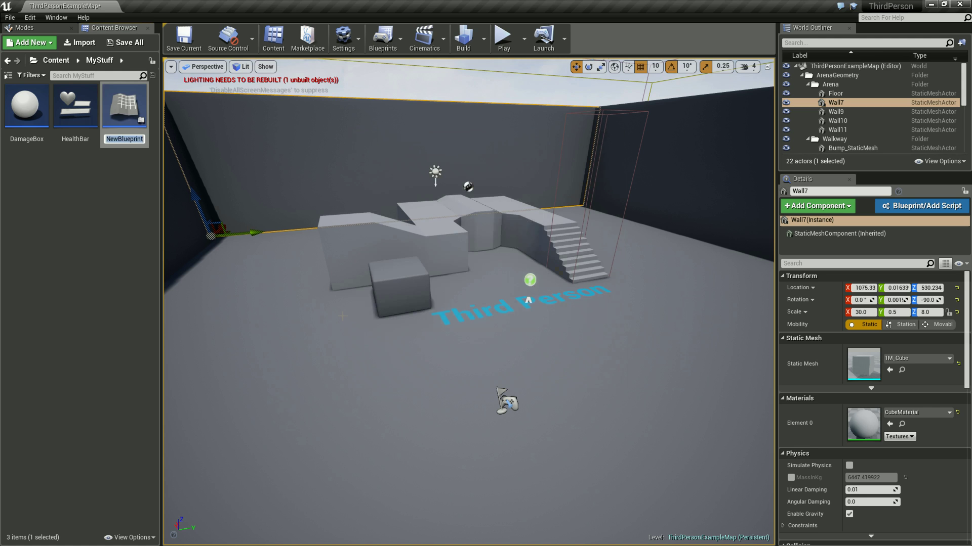
pyautogui.write('MySave')
pyautogui.write('Game')
pyautogui.press('Return')
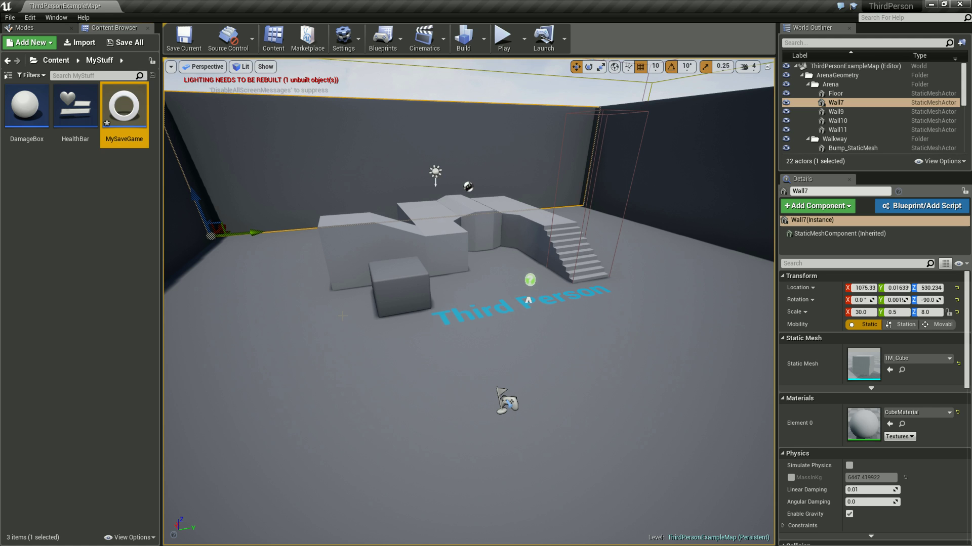
# Open MySaveGame full-screen and add a new variable named playername.
pyautogui.doubleClick(124, 106)
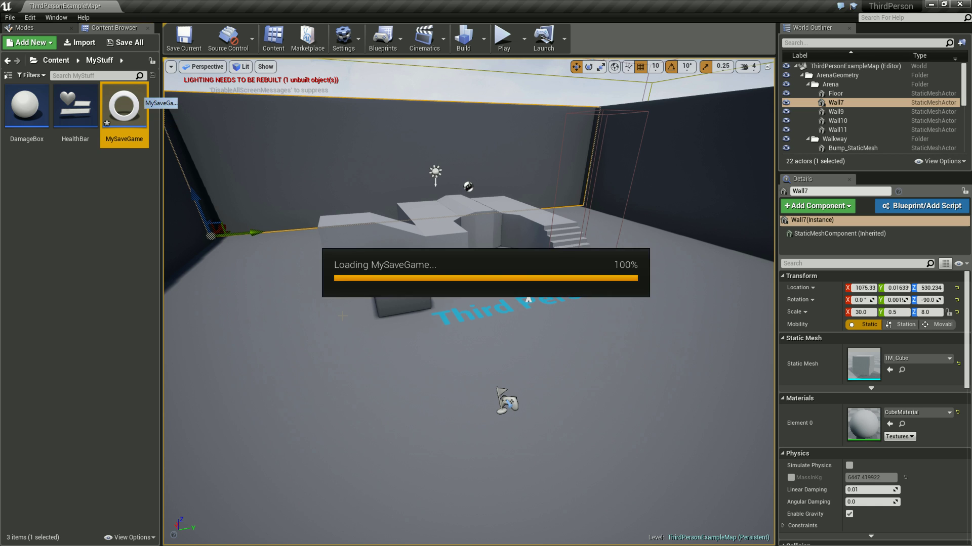
pyautogui.click(742, 103)
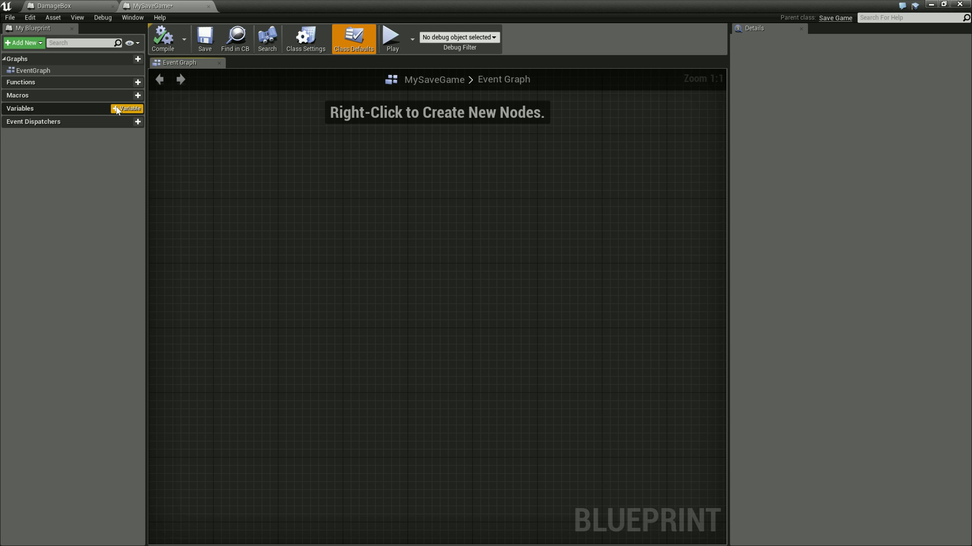
pyautogui.click(116, 110)
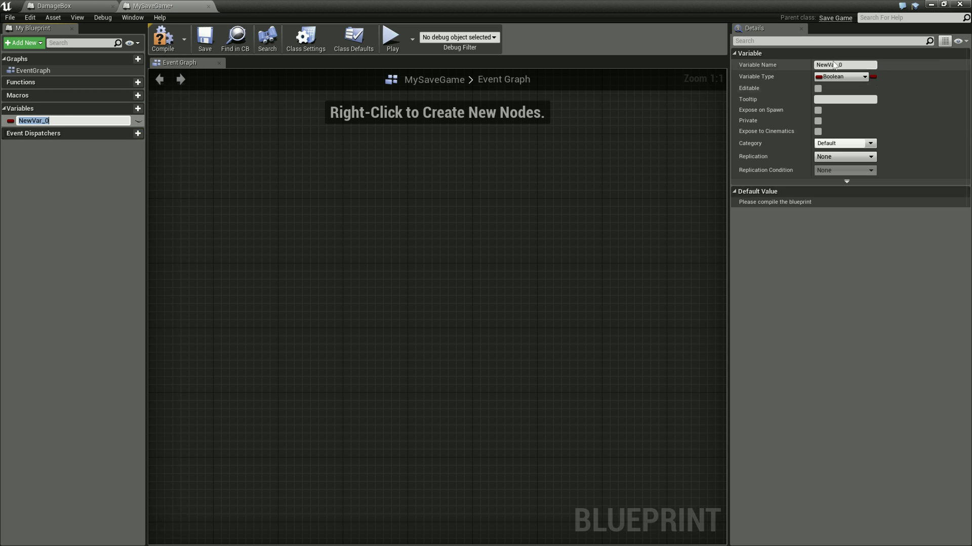
pyautogui.click(816, 65)
pyautogui.click(817, 65)
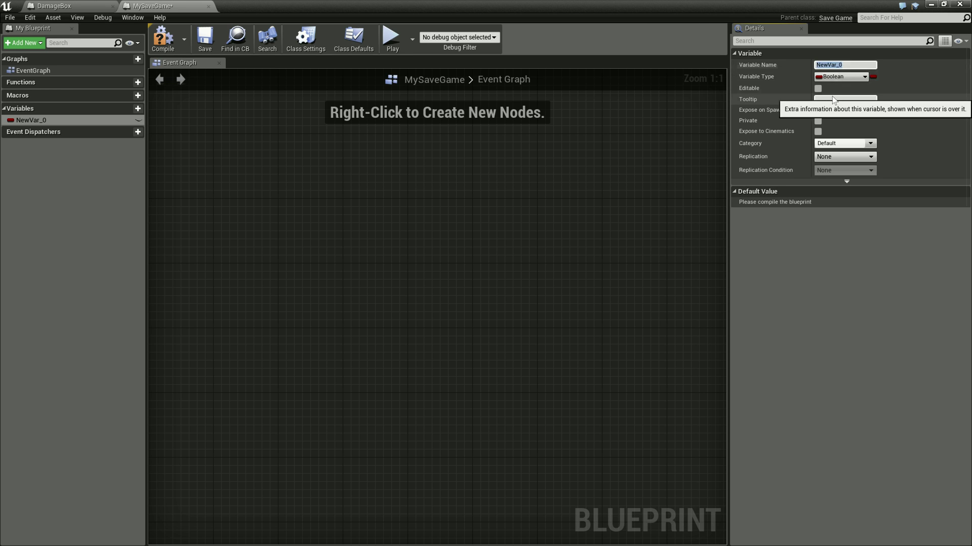
pyautogui.write('spie')
pyautogui.press('BackSpace')
pyautogui.press('BackSpace')
pyautogui.write('pl')
pyautogui.write('me')
pyautogui.press('Return')
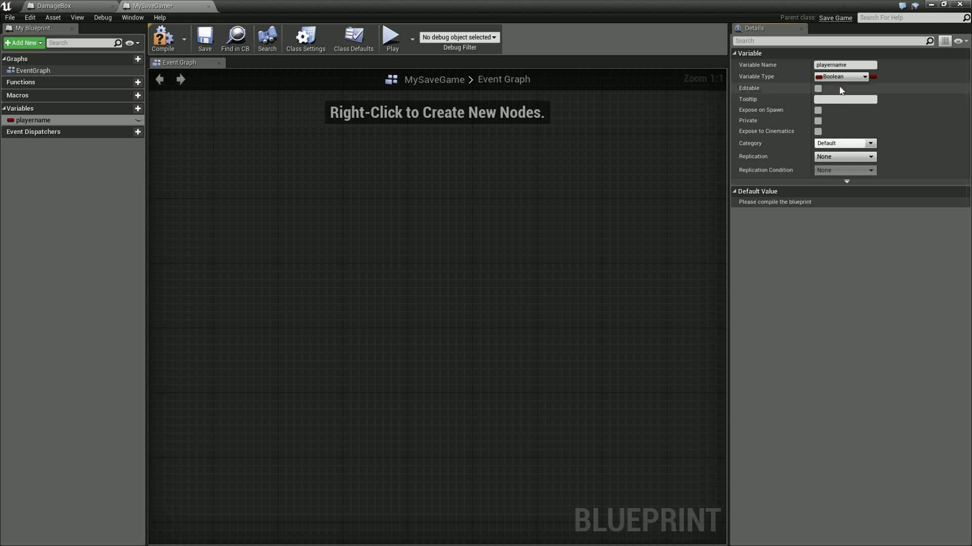
# Make playername a String, compile, and set its default value to Player0.
pyautogui.click(841, 77)
pyautogui.click(840, 152)
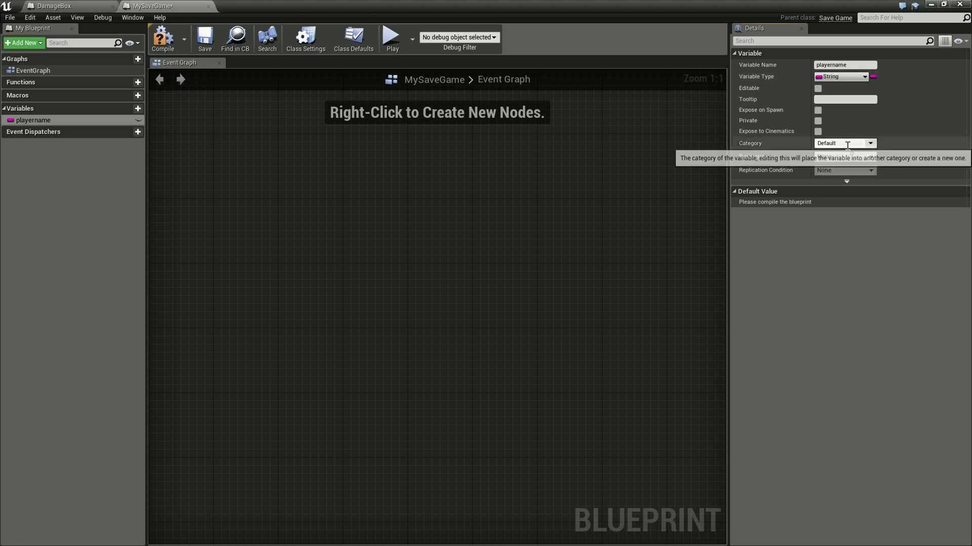
pyautogui.click(162, 32)
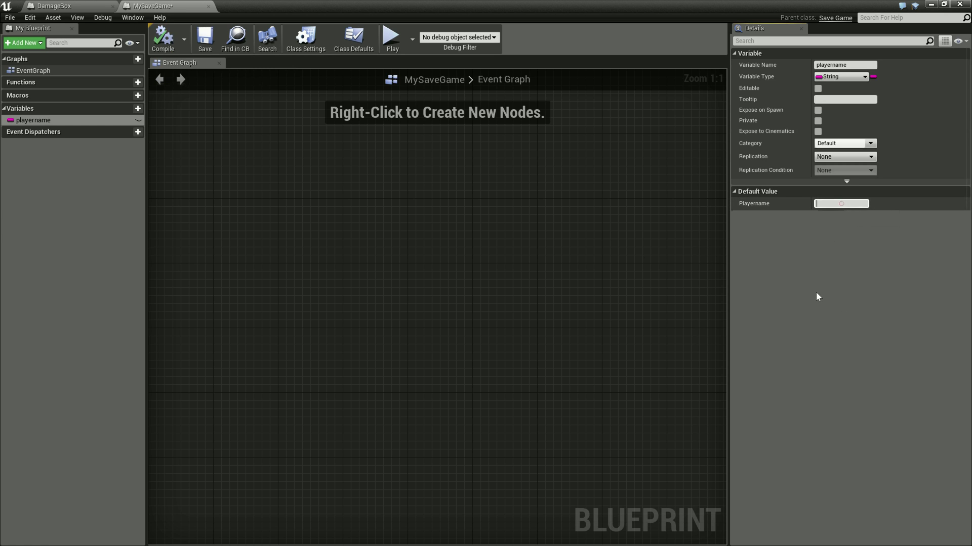
pyautogui.write('Play')
pyautogui.write('er0')
pyautogui.press('Return')
# Add a slotname String variable defaulting to slot0, then compile and save MySaveGame.
pyautogui.click(138, 108)
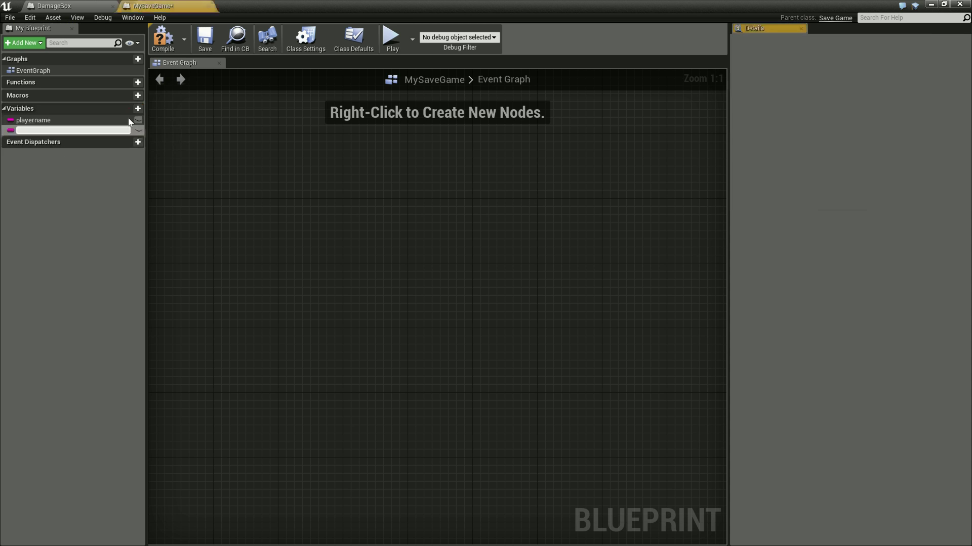
pyautogui.click(820, 64)
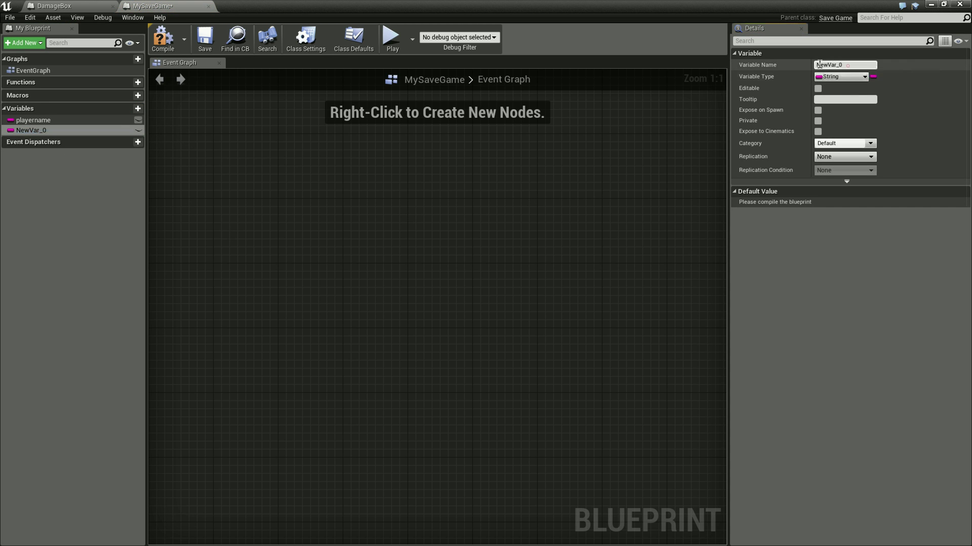
pyautogui.write('slotname')
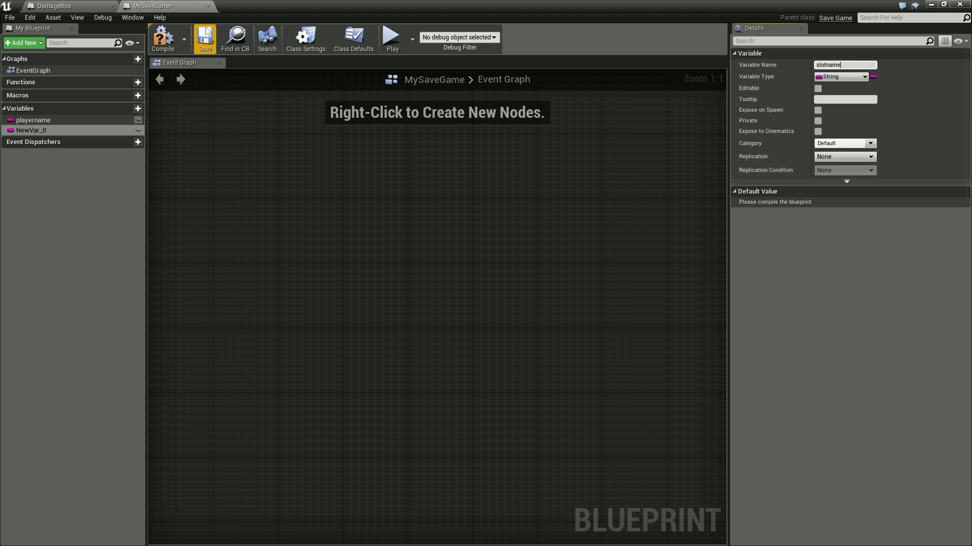
pyautogui.click(168, 33)
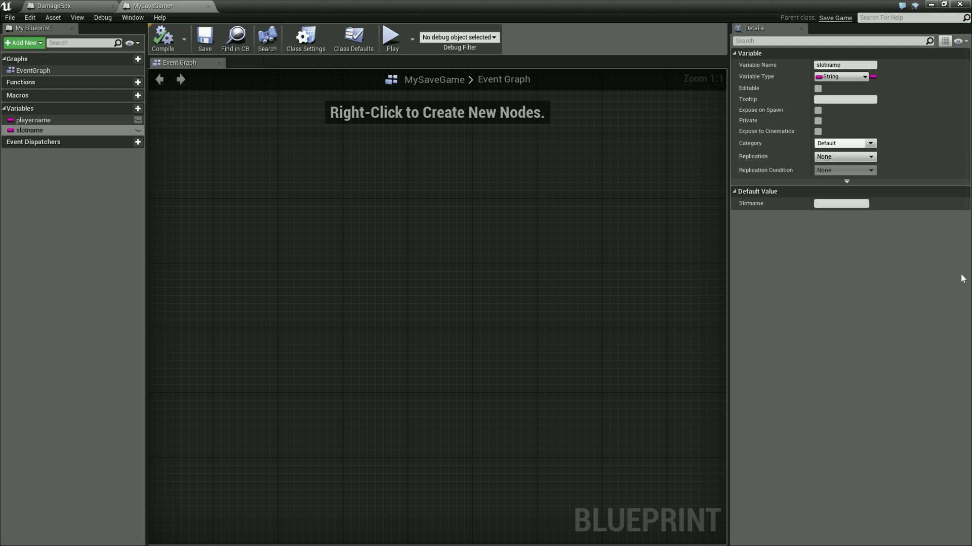
pyautogui.click(839, 206)
pyautogui.write('slot0')
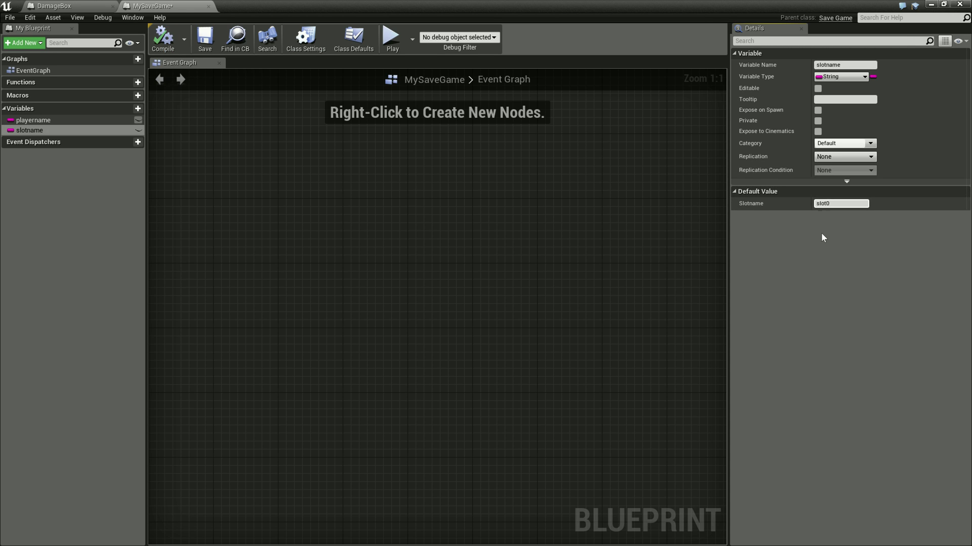
pyautogui.press('Return')
pyautogui.click(110, 191)
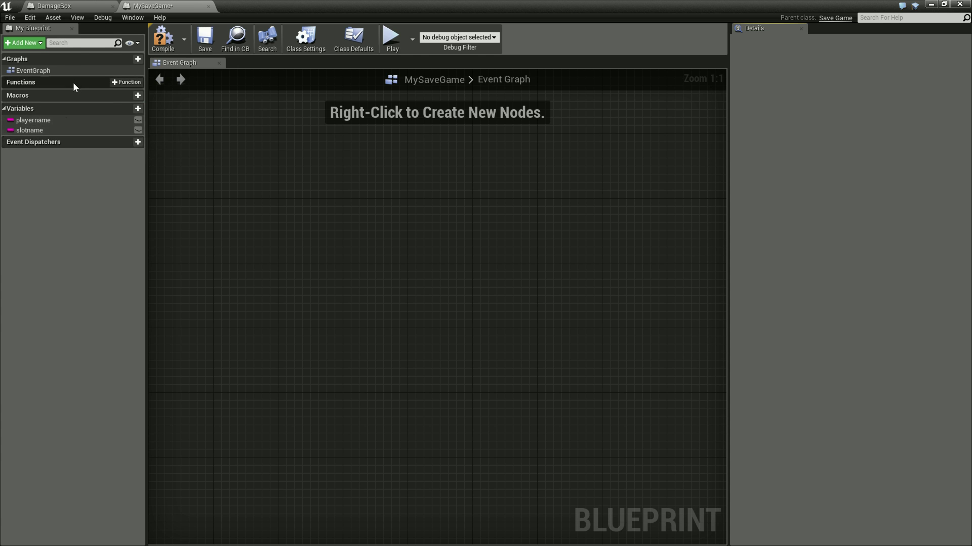
pyautogui.click(163, 36)
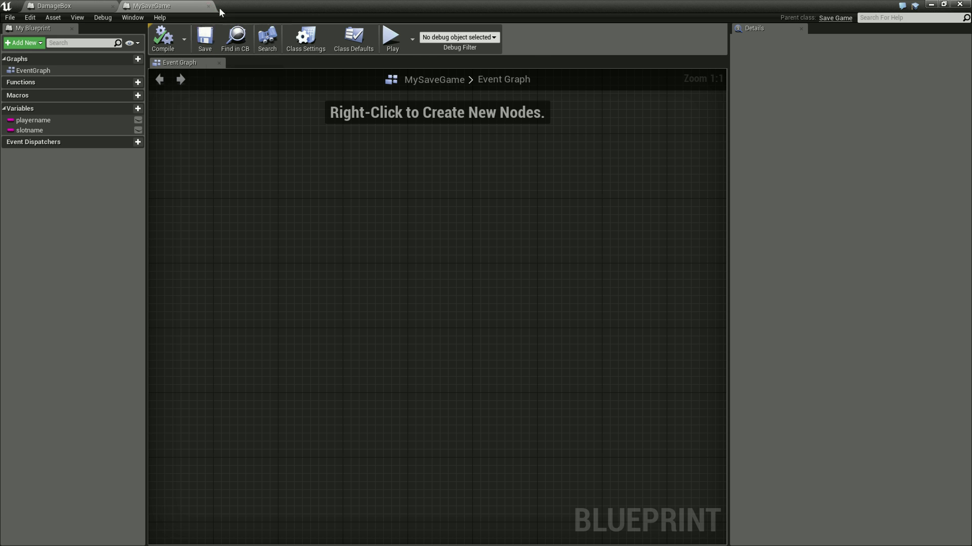
# Check the Get Damage node in DamageBox's event graph, then close the blueprint window.
pyautogui.click(83, 5)
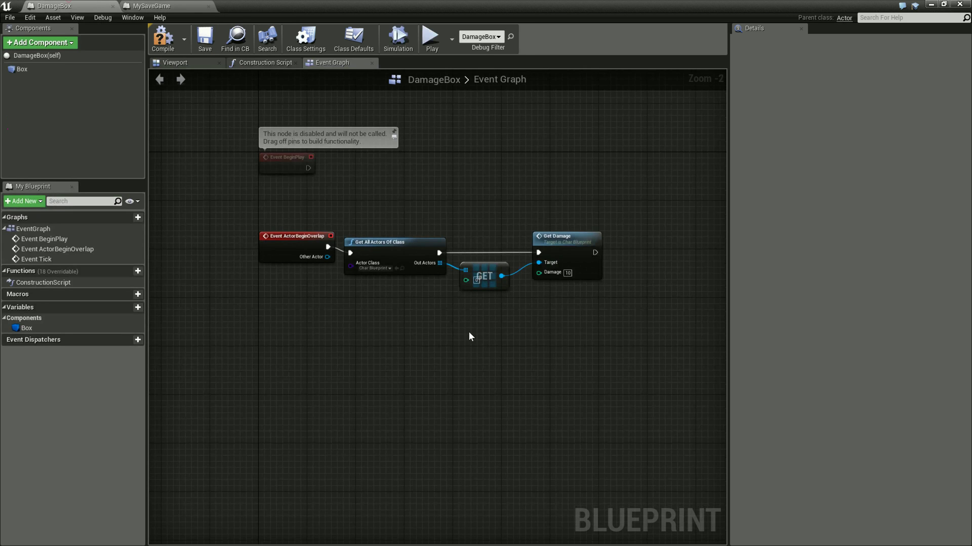
pyautogui.moveTo(469, 337); pyautogui.dragTo(346, 337, button='right')
pyautogui.scroll(2, 346, 337)
pyautogui.moveTo(502, 260)
pyautogui.mouseDown(button='right')
pyautogui.moveTo(445, 308)
pyautogui.moveTo(387, 296)
pyautogui.mouseUp(button='right')
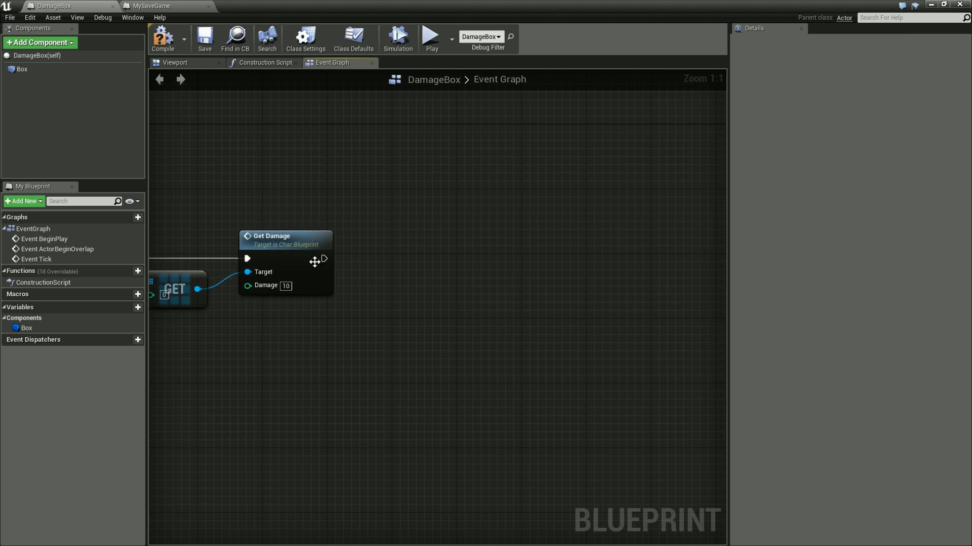
pyautogui.click(930, 4)
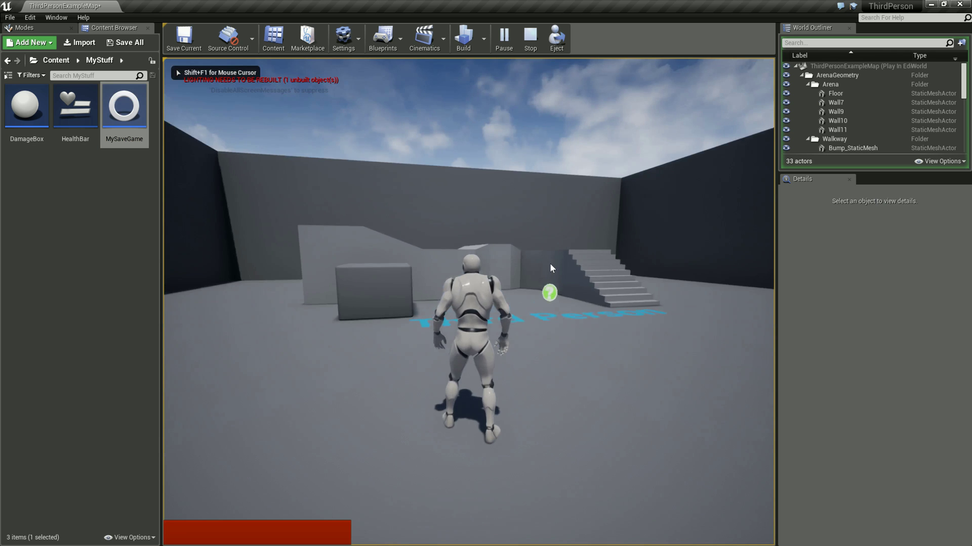
# In play mode, run the character up the stairs onto the damage box, then stop.
pyautogui.press('w')
pyautogui.press('w')
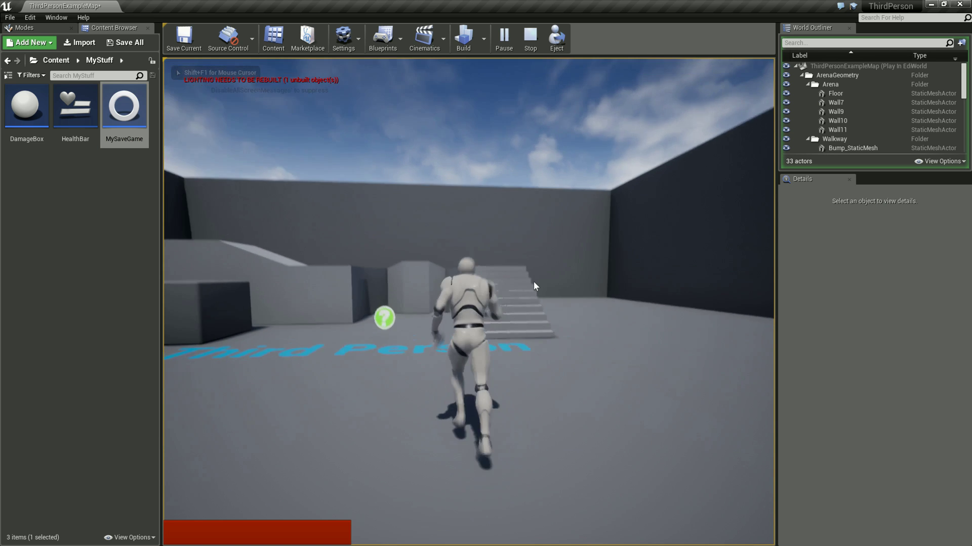
pyautogui.press('w')
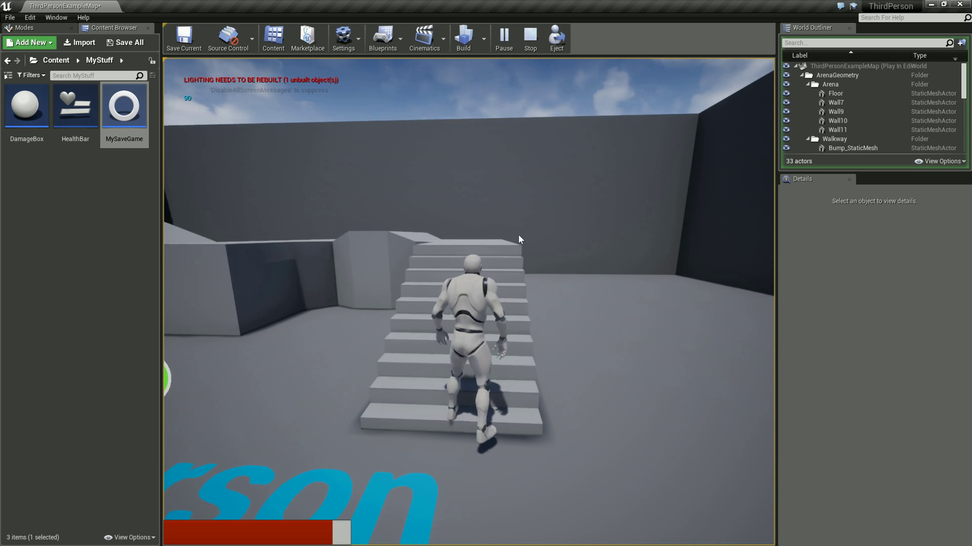
pyautogui.press('w')
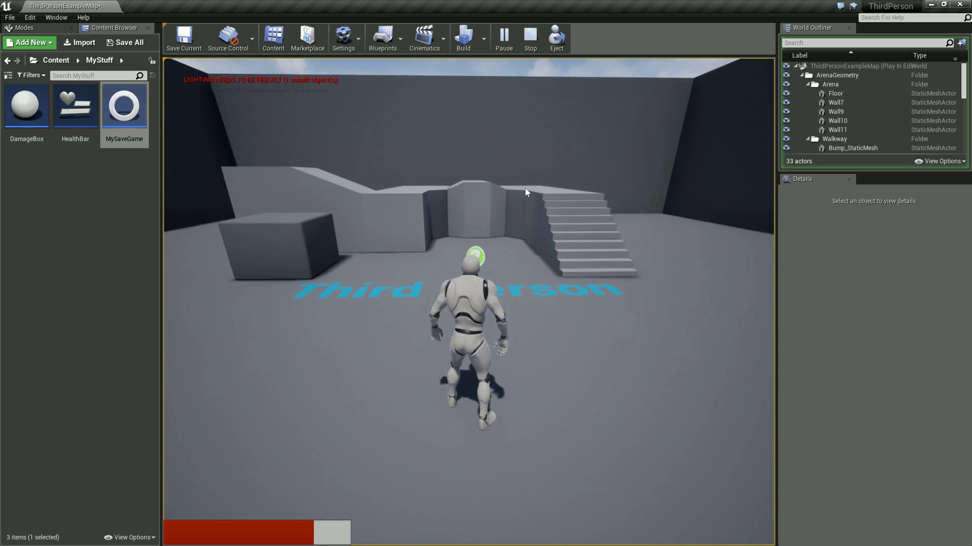
pyautogui.press('Escape')
# Move the viewport camera toward the stairs and save ThirdPersonExampleMap.
pyautogui.click(524, 187)
pyautogui.moveTo(525, 187); pyautogui.dragTo(524, 213, button='right')
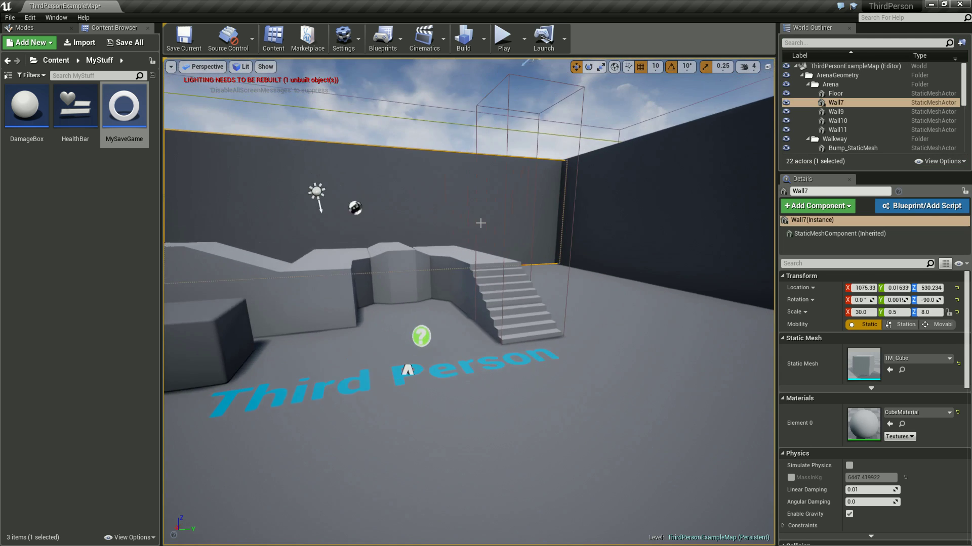
pyautogui.scroll(-2, 468, 301)
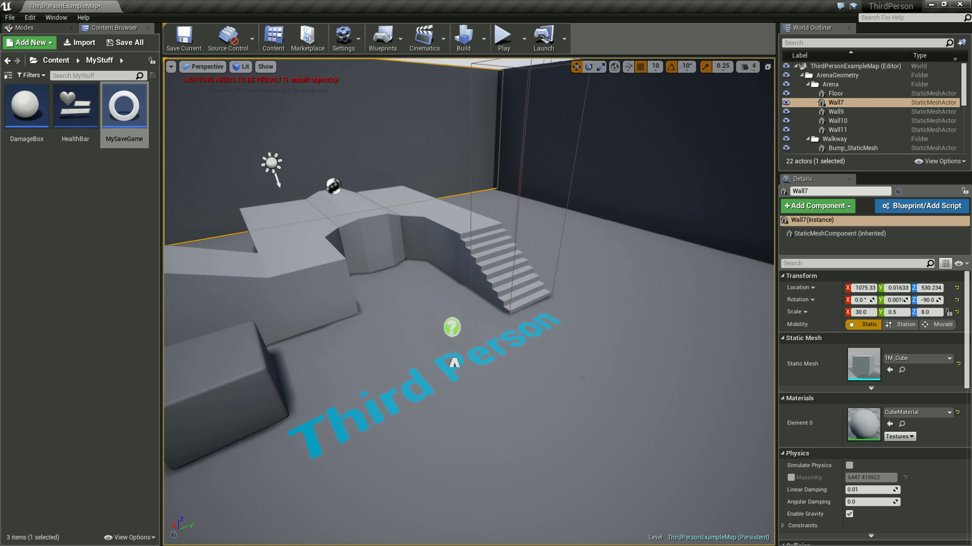
pyautogui.scroll(-2, 468, 301)
pyautogui.scroll(-2, 468, 301)
pyautogui.scroll(-2, 468, 302)
pyautogui.scroll(-1, 469, 301)
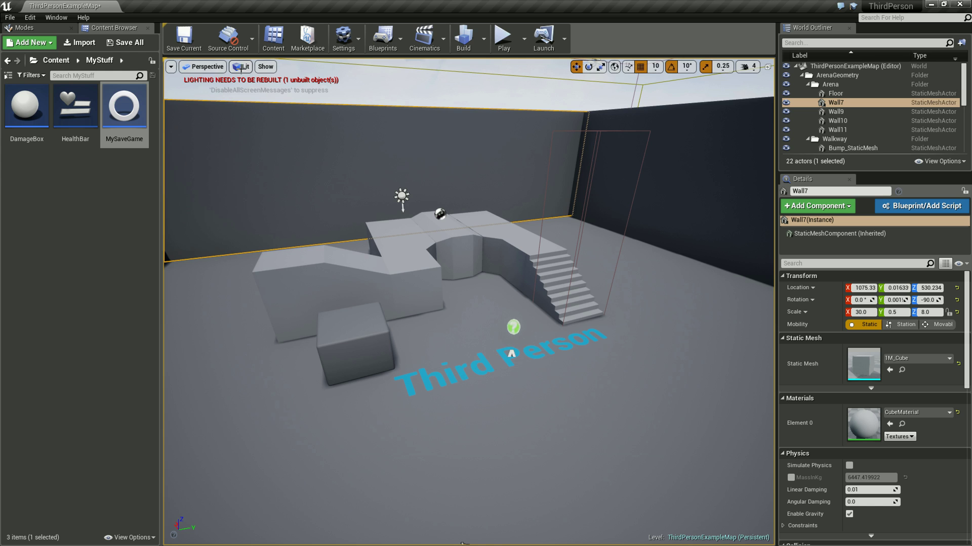
pyautogui.click(184, 38)
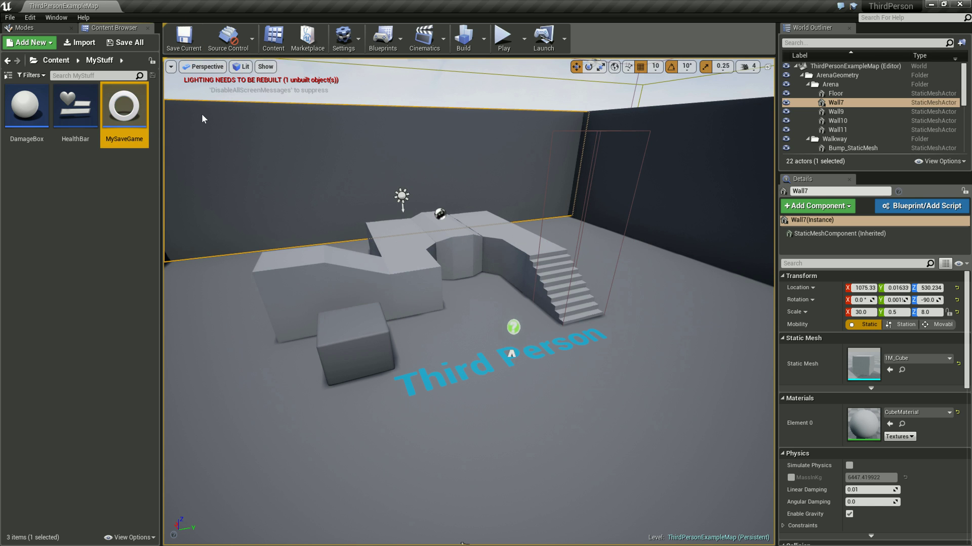
# Open DamageBox and chain a Create Save Game Object node with class MySaveGame after Get Damage.
pyautogui.moveTo(79, 104)
pyautogui.doubleClick(29, 111)
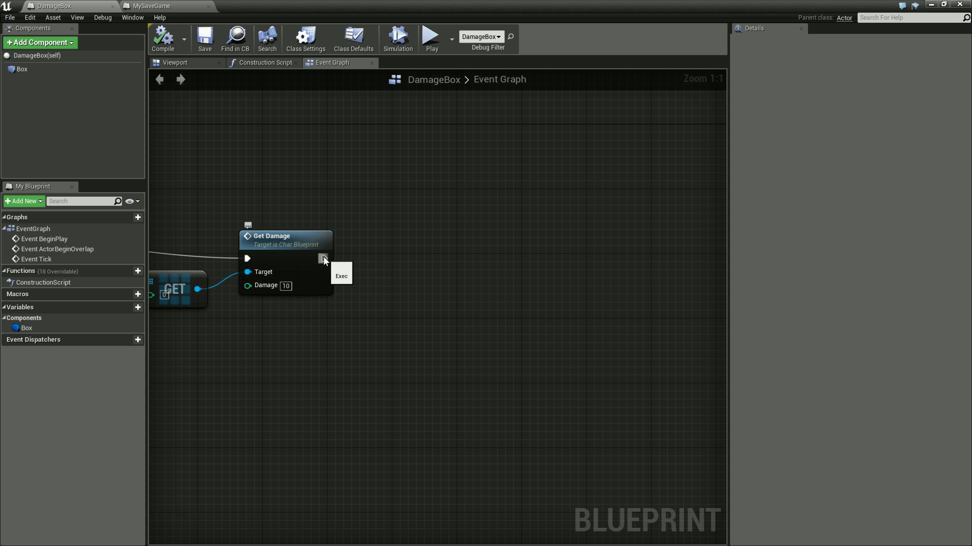
pyautogui.moveTo(323, 260); pyautogui.dragTo(376, 259)
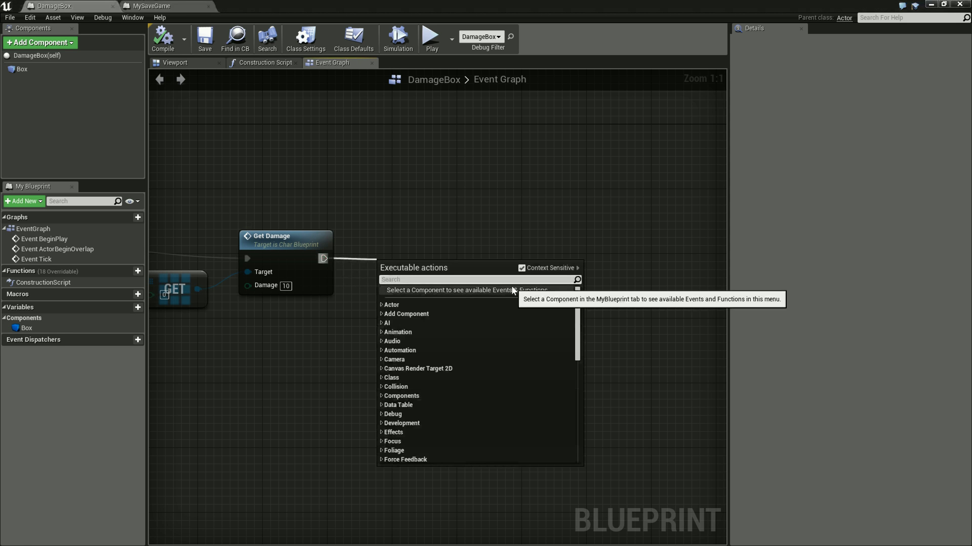
pyautogui.write('Create')
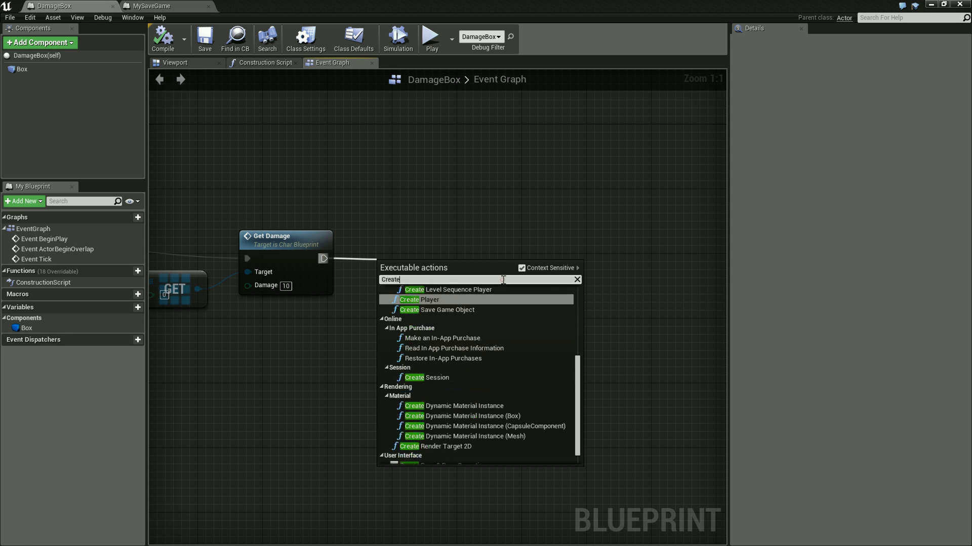
pyautogui.write(' Save Ga')
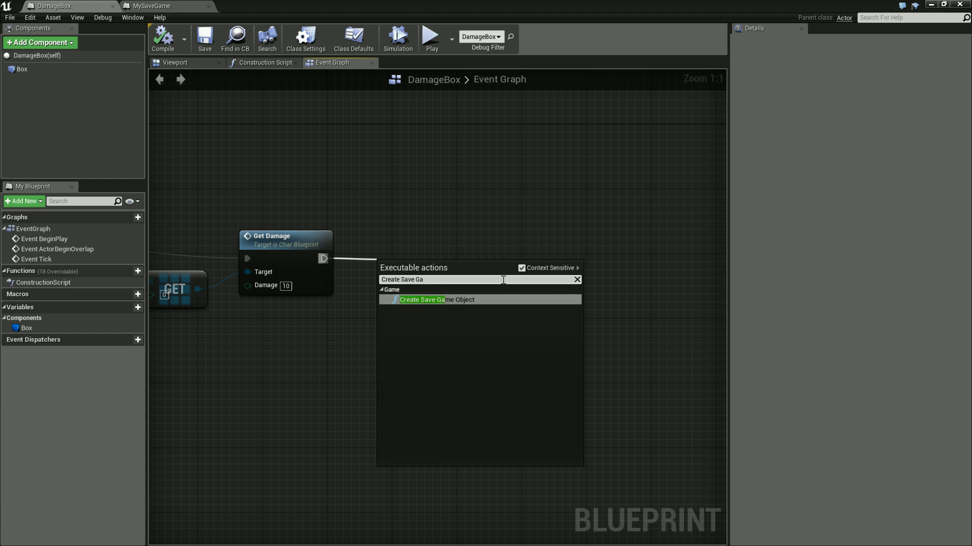
pyautogui.press('Return')
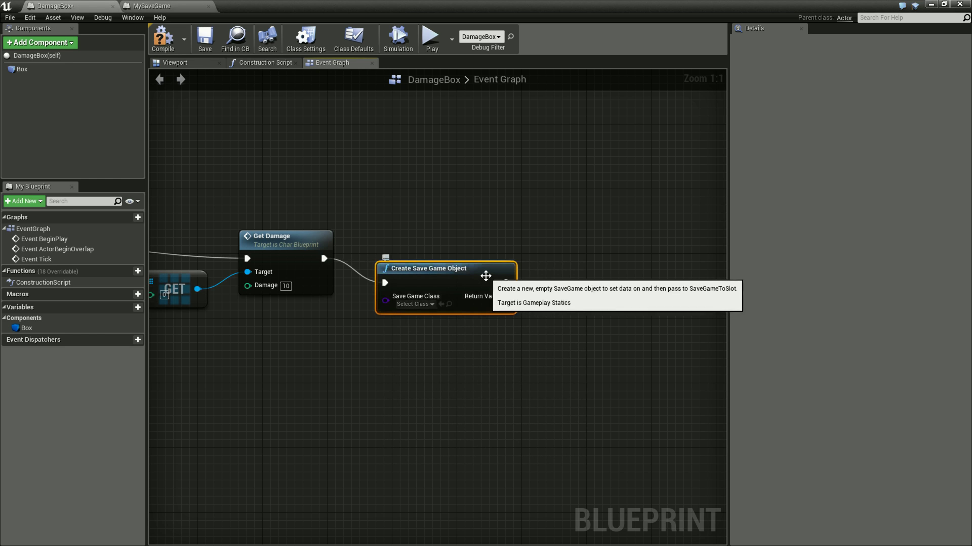
pyautogui.moveTo(492, 279); pyautogui.dragTo(499, 254)
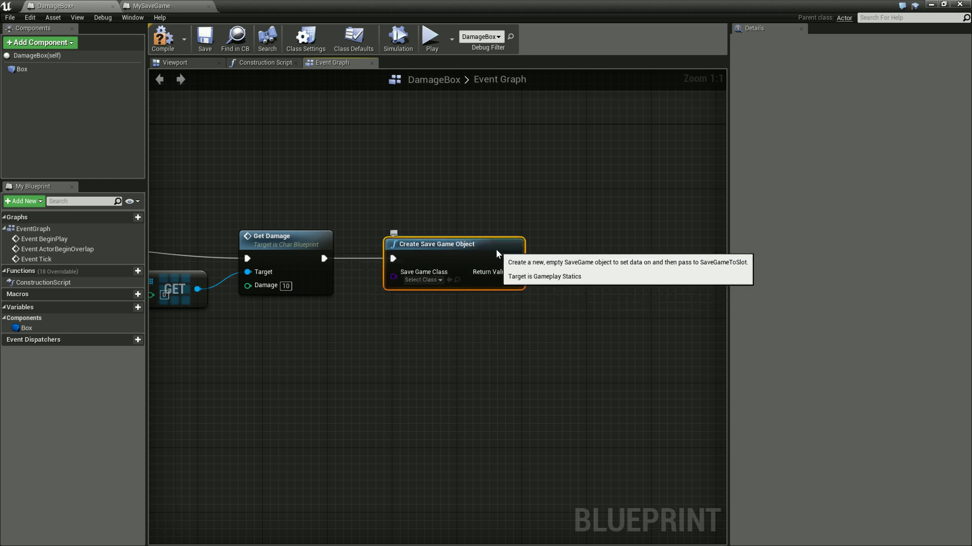
pyautogui.click(439, 282)
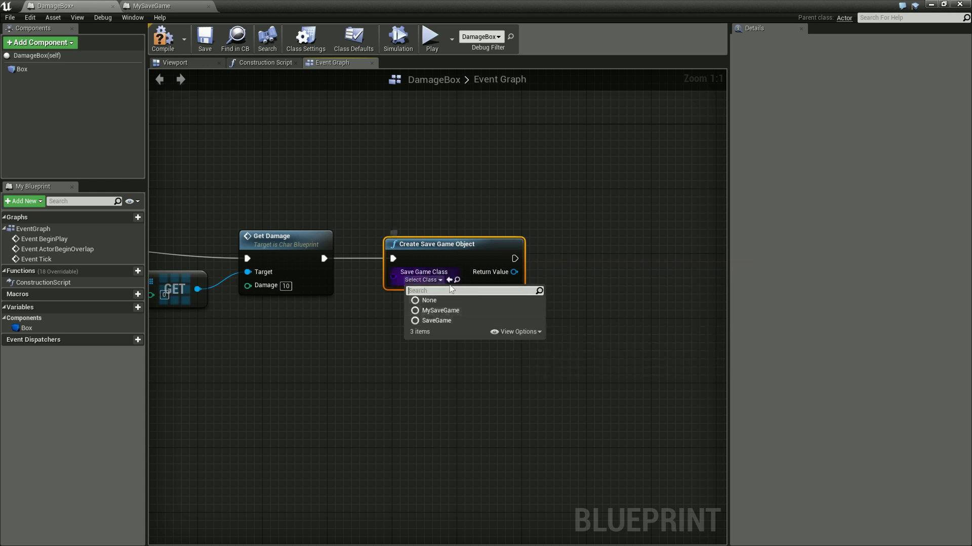
pyautogui.click(438, 310)
pyautogui.moveTo(491, 246); pyautogui.dragTo(476, 247)
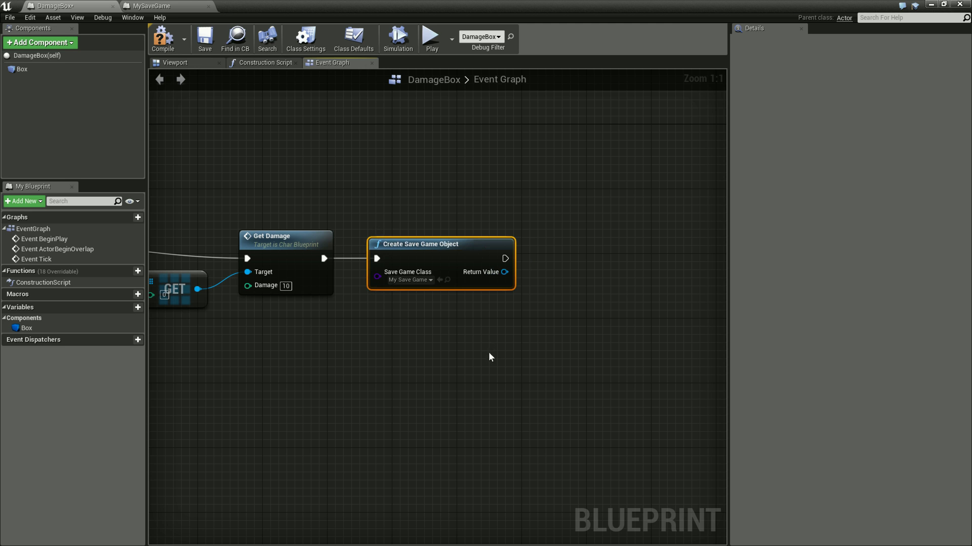
pyautogui.moveTo(487, 354); pyautogui.dragTo(445, 369, button='right')
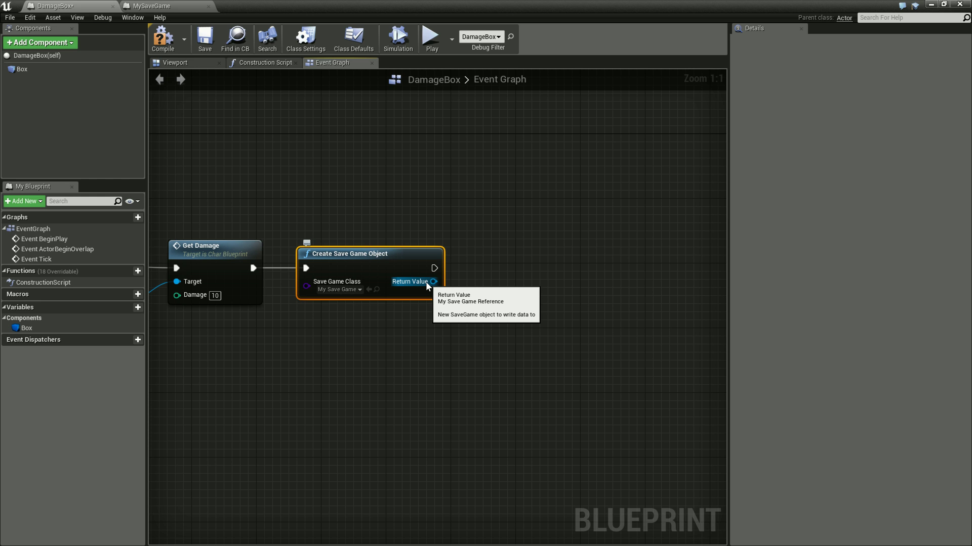
# Store the Create Save Game Object return value in a new variable with a SET node.
pyautogui.moveTo(428, 285); pyautogui.dragTo(472, 281)
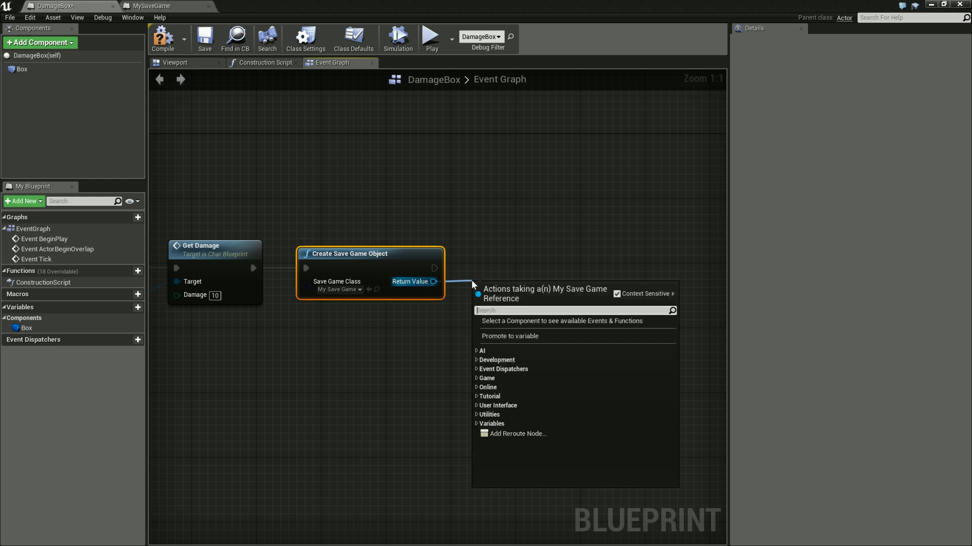
pyautogui.click(464, 293)
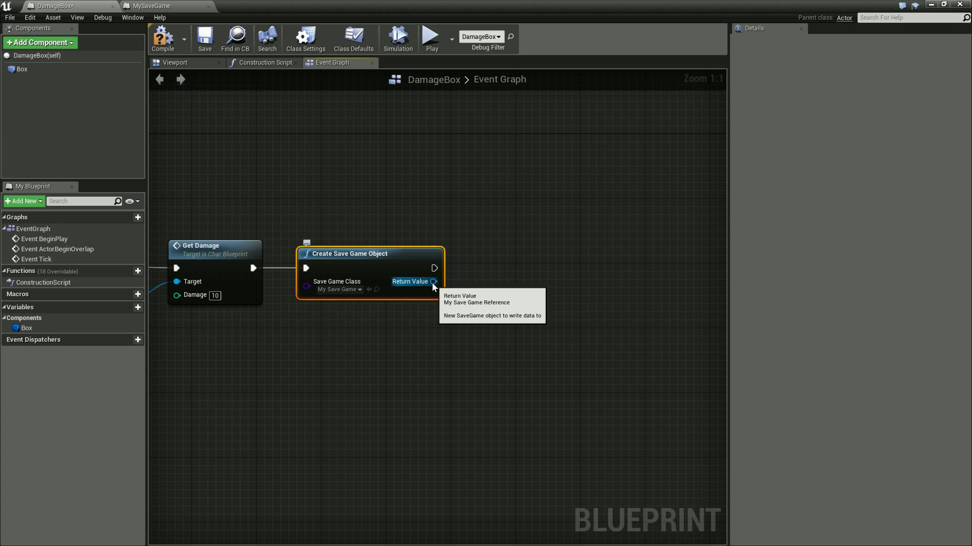
pyautogui.moveTo(433, 286); pyautogui.dragTo(455, 278)
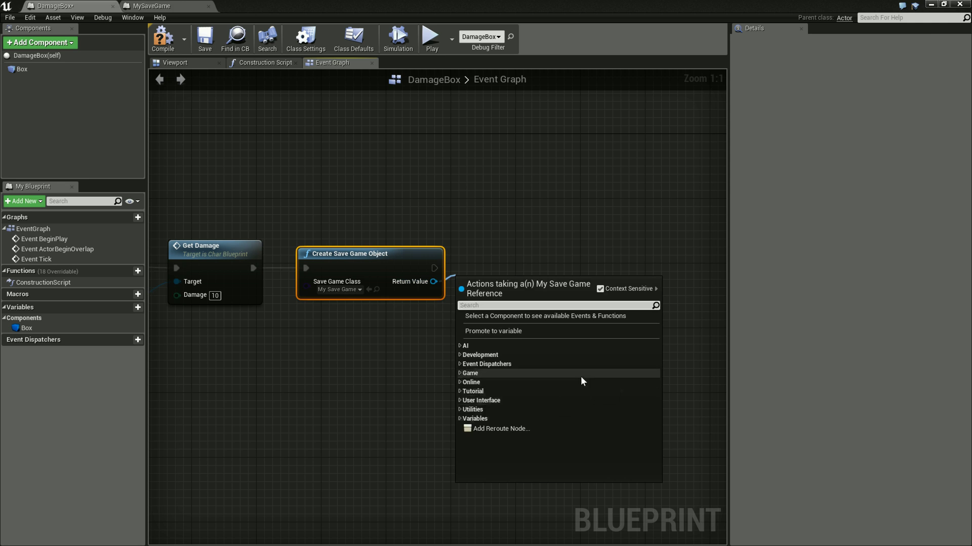
pyautogui.click(508, 330)
pyautogui.moveTo(545, 274); pyautogui.dragTo(530, 282)
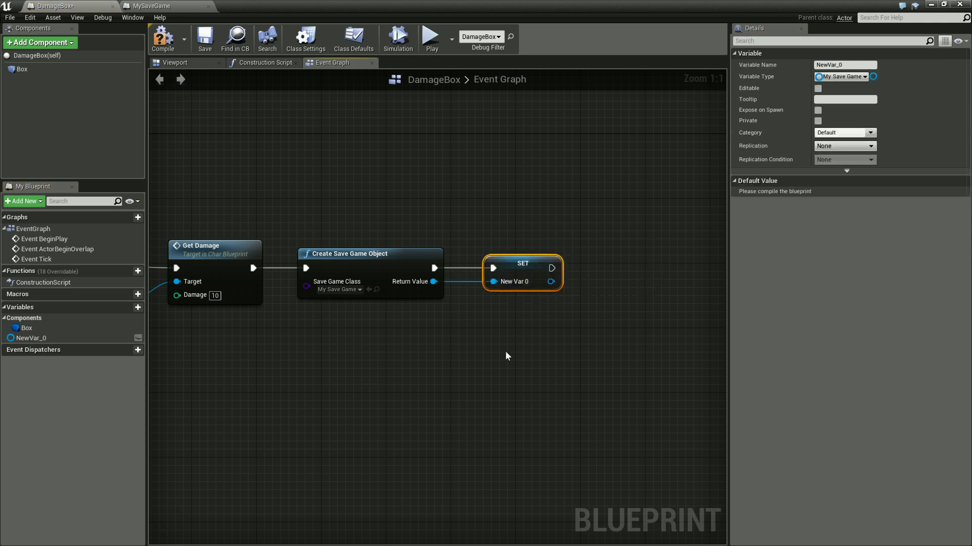
# Rename NewVar_0 to mysavegame, then extend it to mysavegame_instance.
pyautogui.rightClick(34, 338)
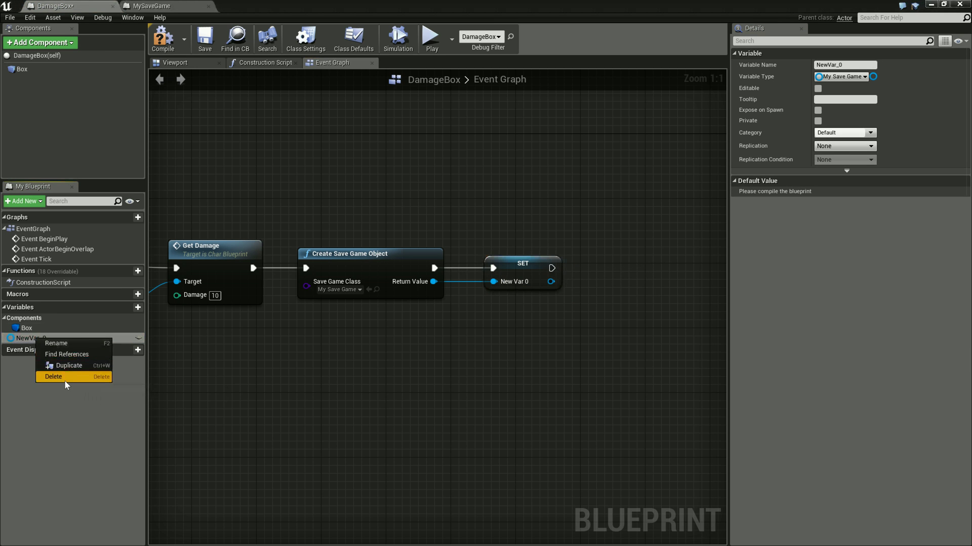
pyautogui.click(56, 343)
pyautogui.write('mysavegame')
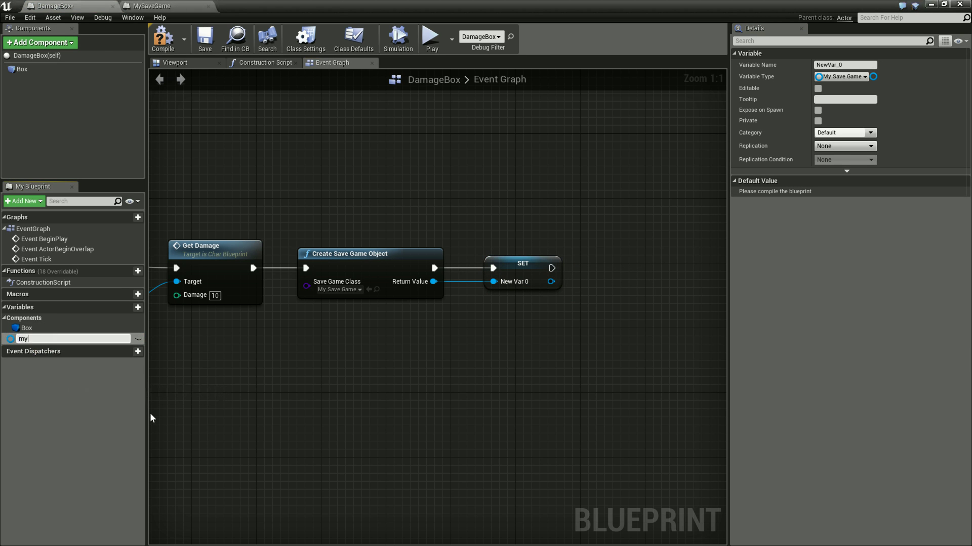
pyautogui.press('Return')
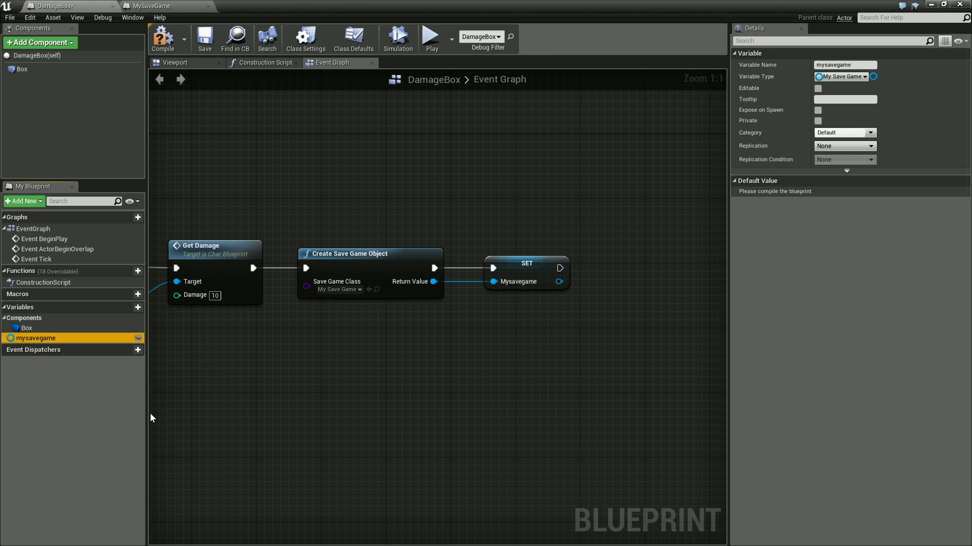
pyautogui.rightClick(48, 338)
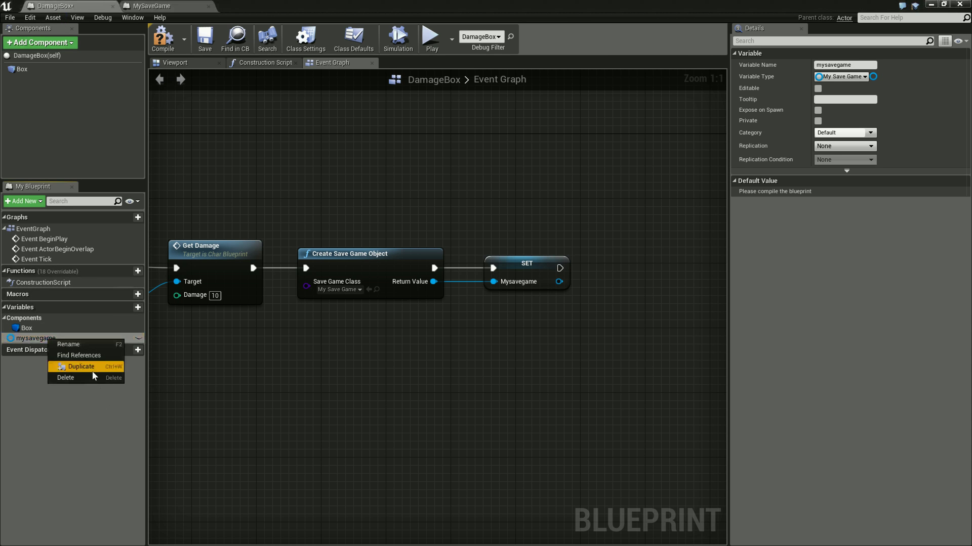
pyautogui.click(76, 344)
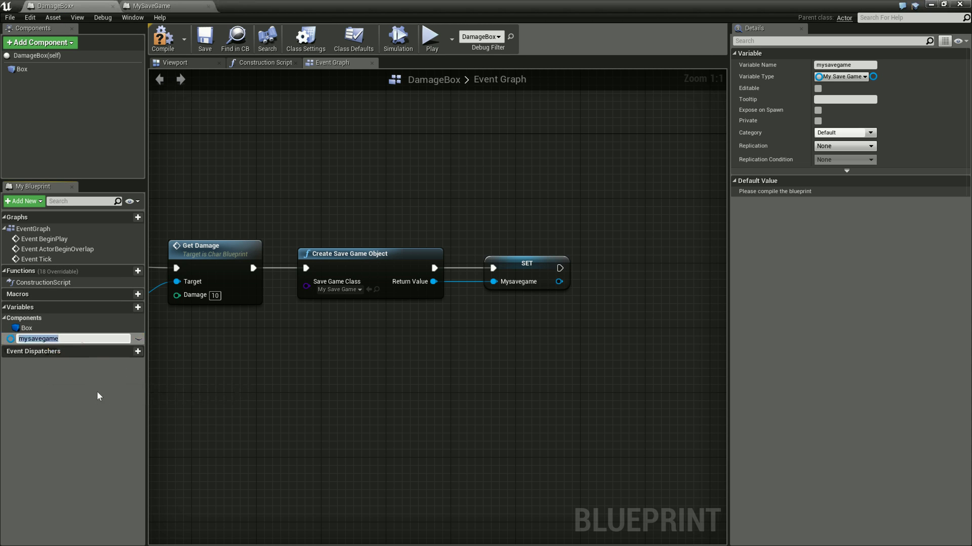
pyautogui.press('End')
pyautogui.write('_instance')
pyautogui.press('Return')
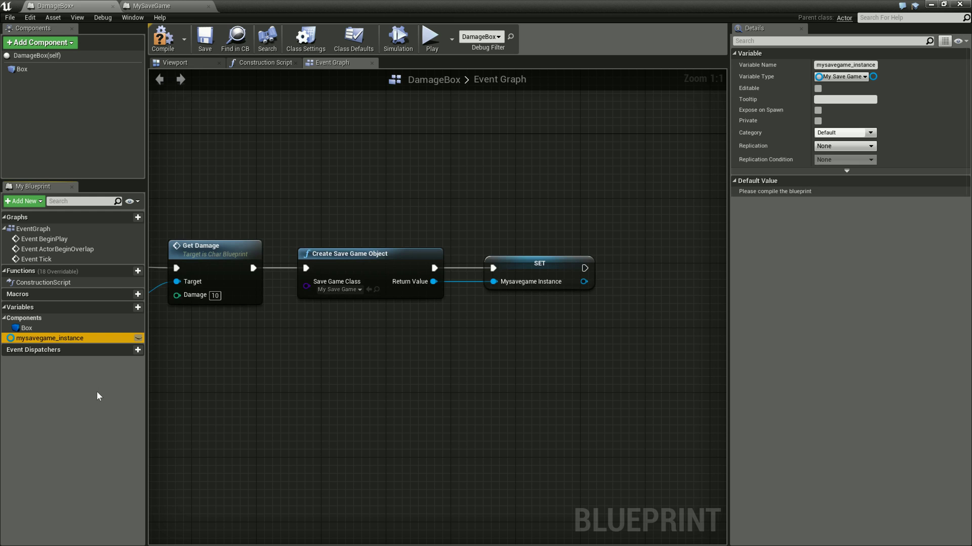
pyautogui.click(356, 403)
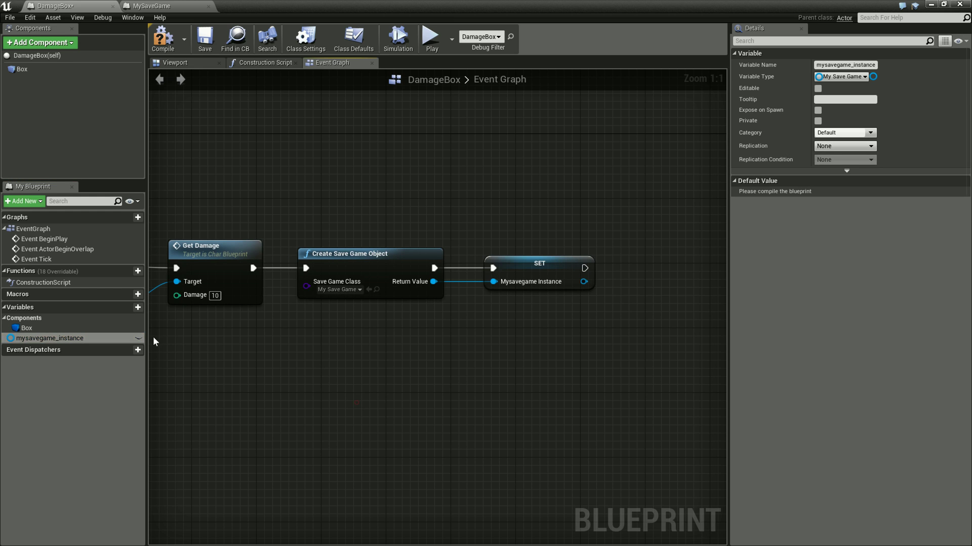
pyautogui.moveTo(549, 367); pyautogui.dragTo(461, 371, button='right')
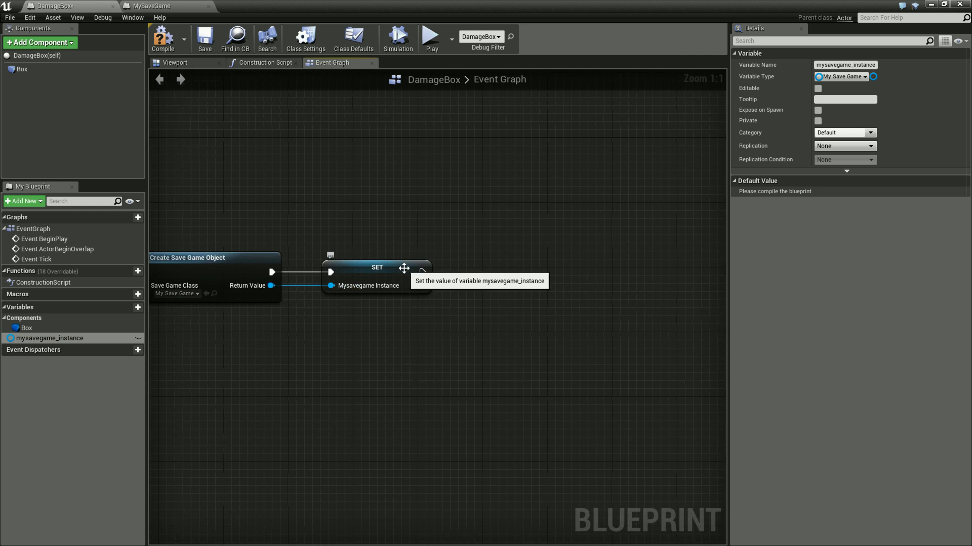
pyautogui.moveTo(401, 277); pyautogui.dragTo(385, 278)
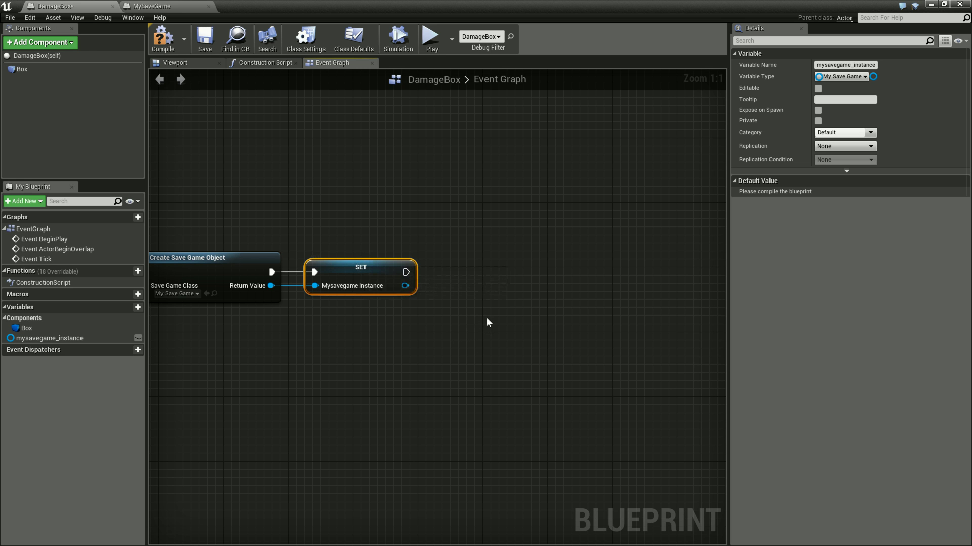
pyautogui.scroll(-3, 486, 318)
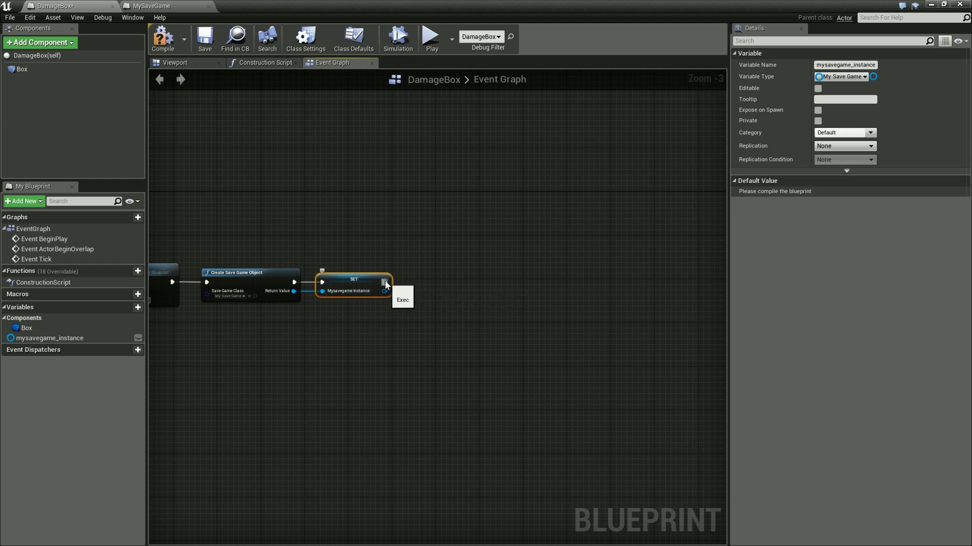
pyautogui.click(195, 6)
pyautogui.click(99, 5)
pyautogui.moveTo(384, 283); pyautogui.dragTo(412, 282)
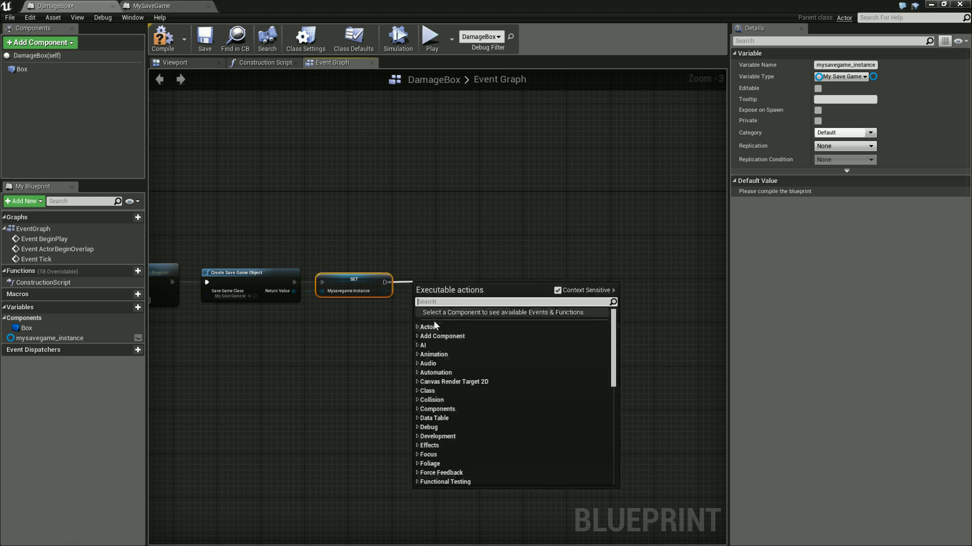
# Add a Set Playername node on mysavegame_instance and chain it after the first SET node.
pyautogui.click(332, 347)
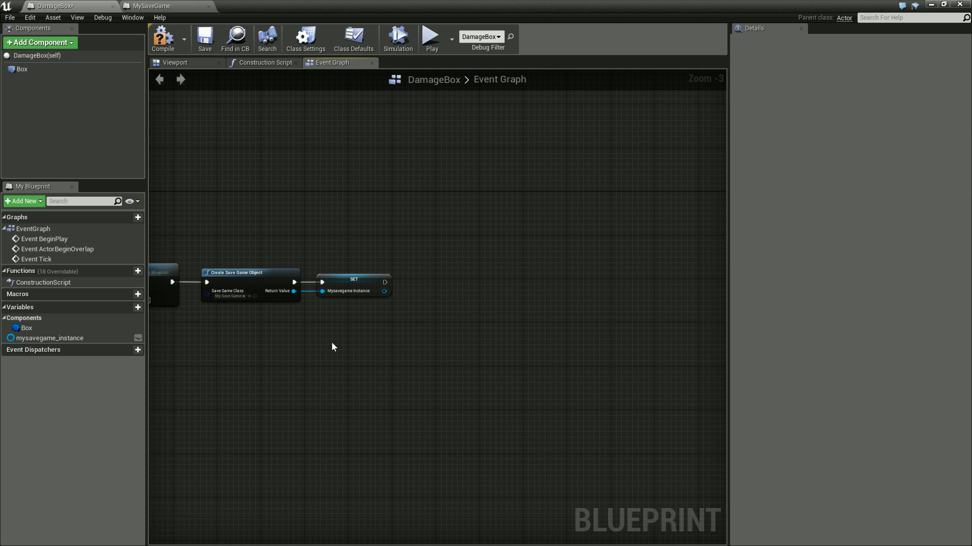
pyautogui.moveTo(384, 291); pyautogui.dragTo(418, 294)
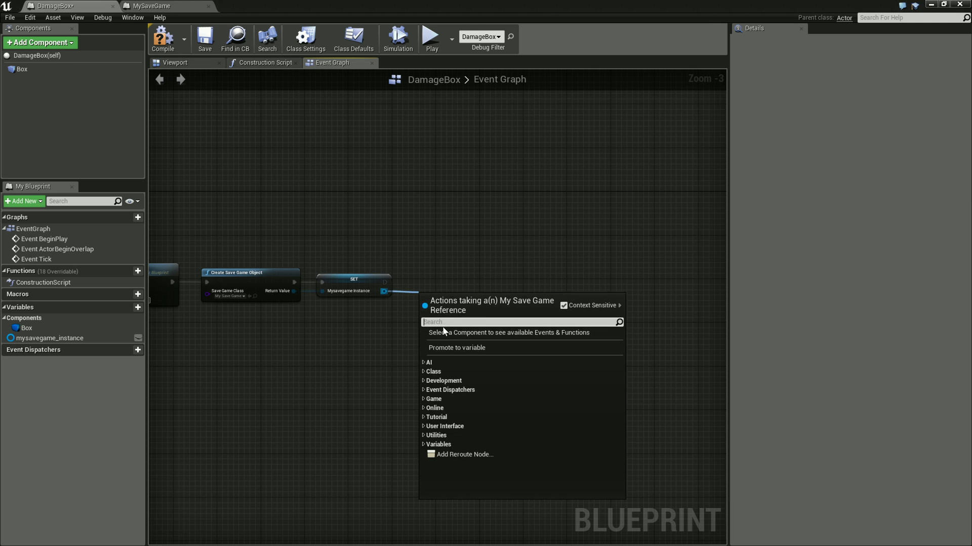
pyautogui.write('player')
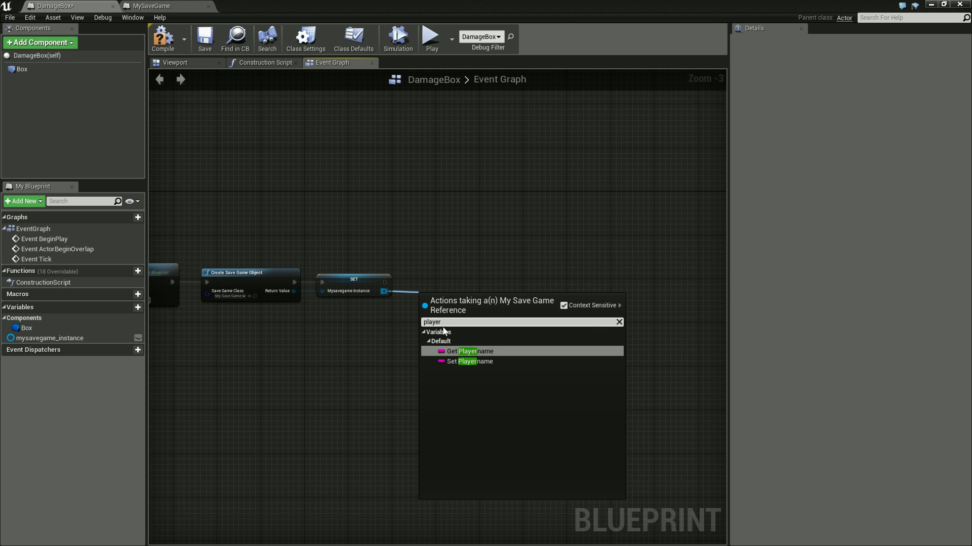
pyautogui.press('Down')
pyautogui.press('Return')
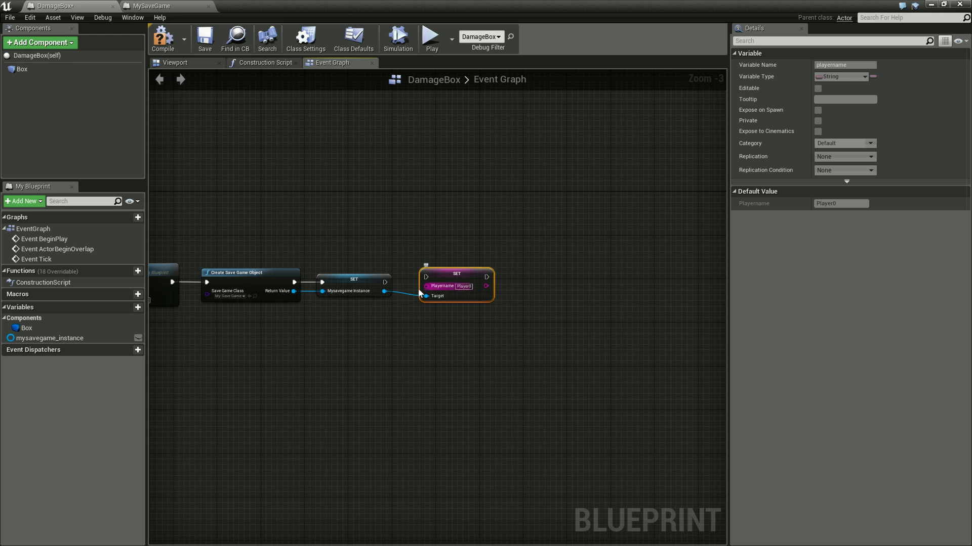
pyautogui.moveTo(385, 282); pyautogui.dragTo(427, 279)
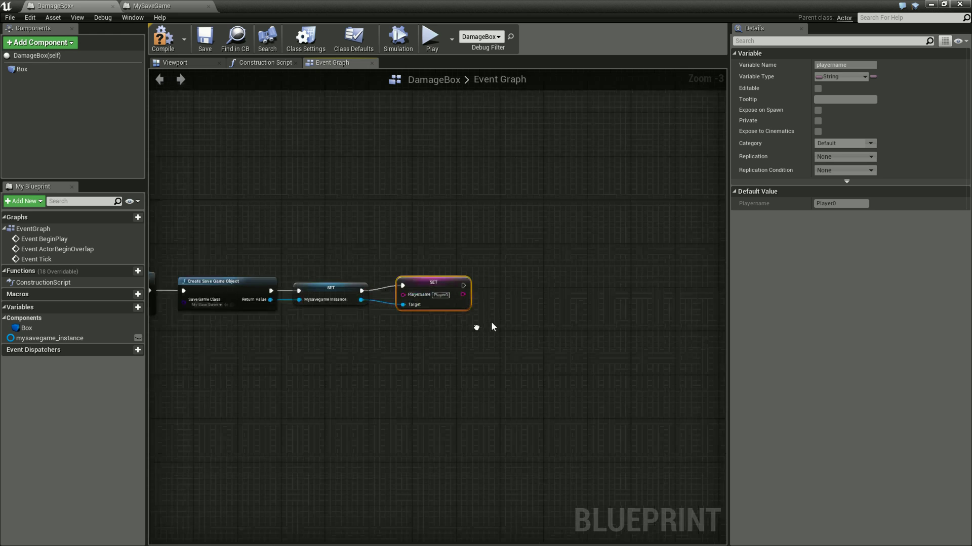
pyautogui.moveTo(491, 321); pyautogui.dragTo(404, 331, button='right')
pyautogui.moveTo(400, 287); pyautogui.dragTo(439, 293)
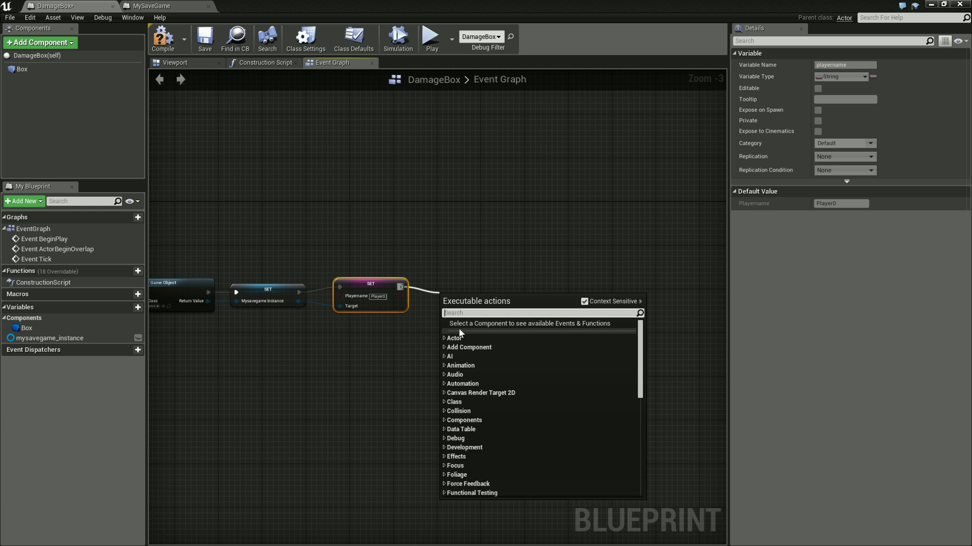
# Add a Set Slotname node set to slot0, wire mysavegame_instance to its Target, and align it.
pyautogui.write('save')
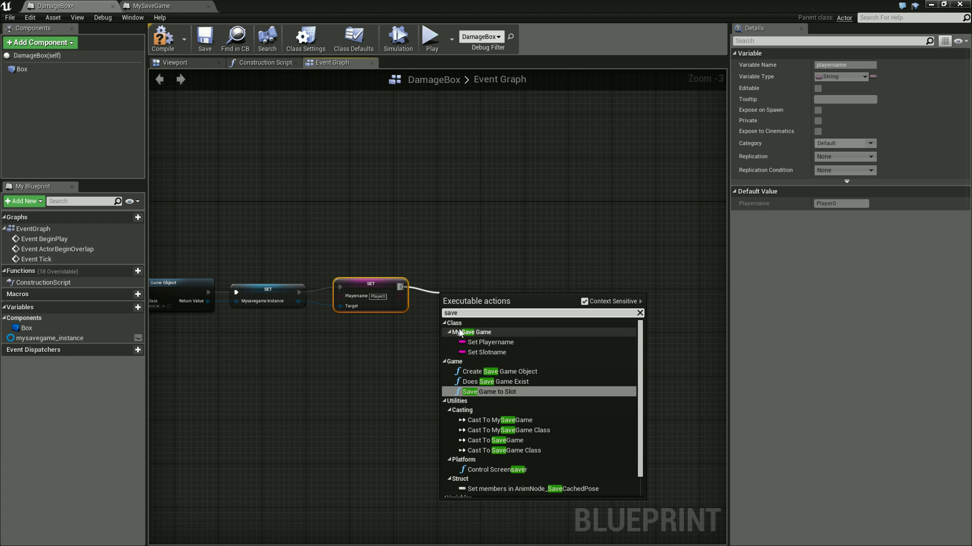
pyautogui.click(517, 352)
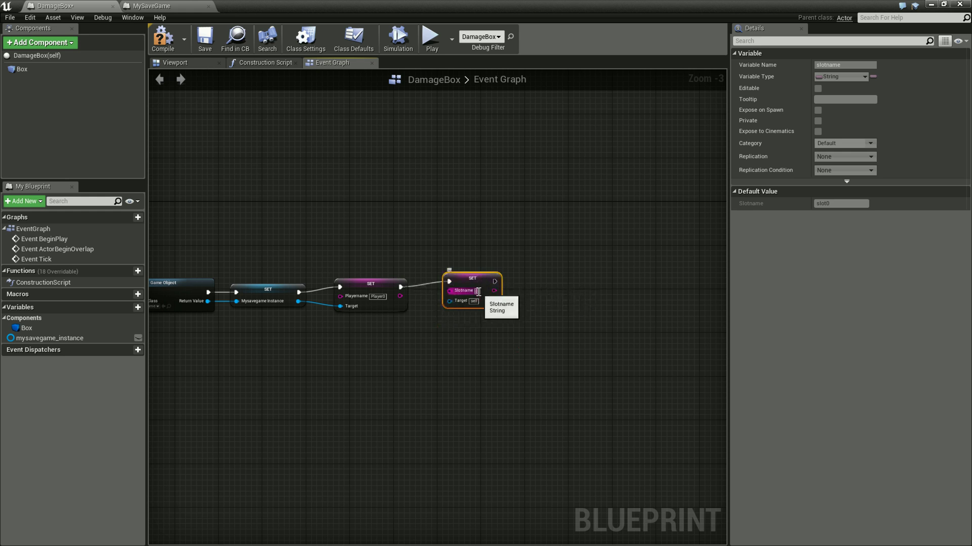
pyautogui.write('slot0')
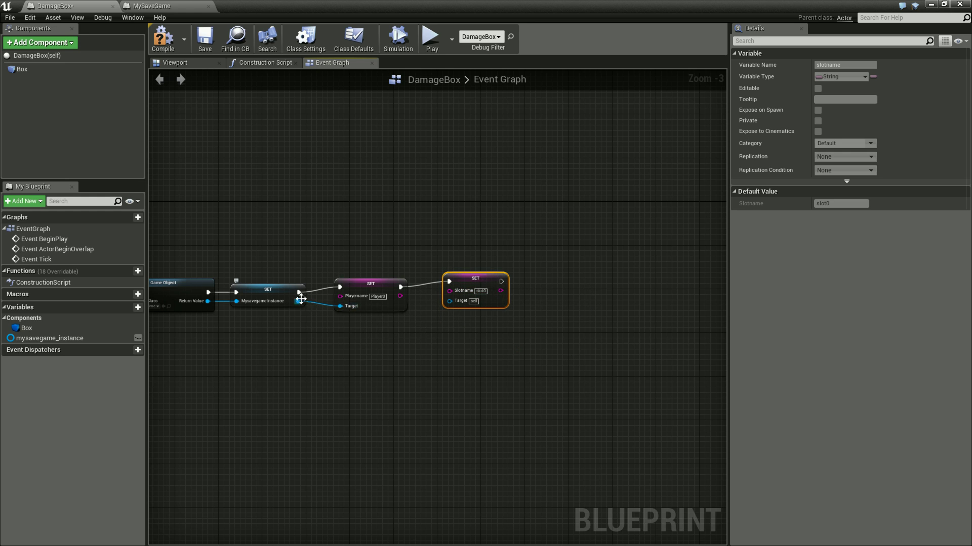
pyautogui.moveTo(298, 301); pyautogui.dragTo(450, 305)
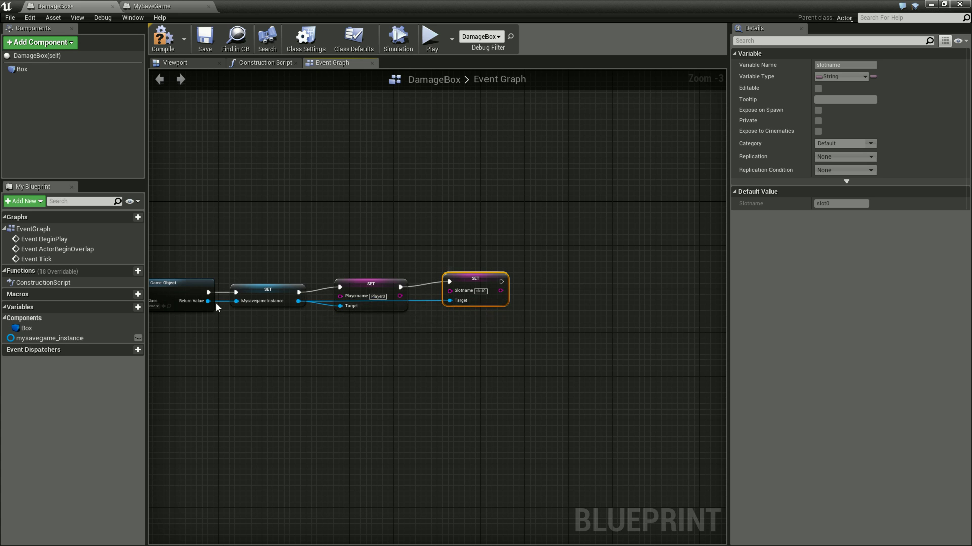
pyautogui.moveTo(375, 289); pyautogui.dragTo(370, 284)
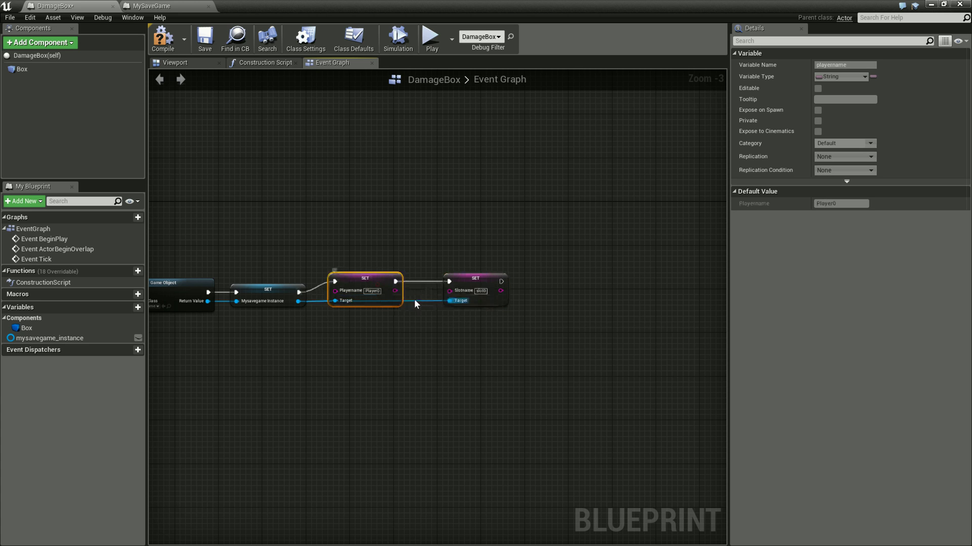
pyautogui.moveTo(479, 279); pyautogui.dragTo(452, 279)
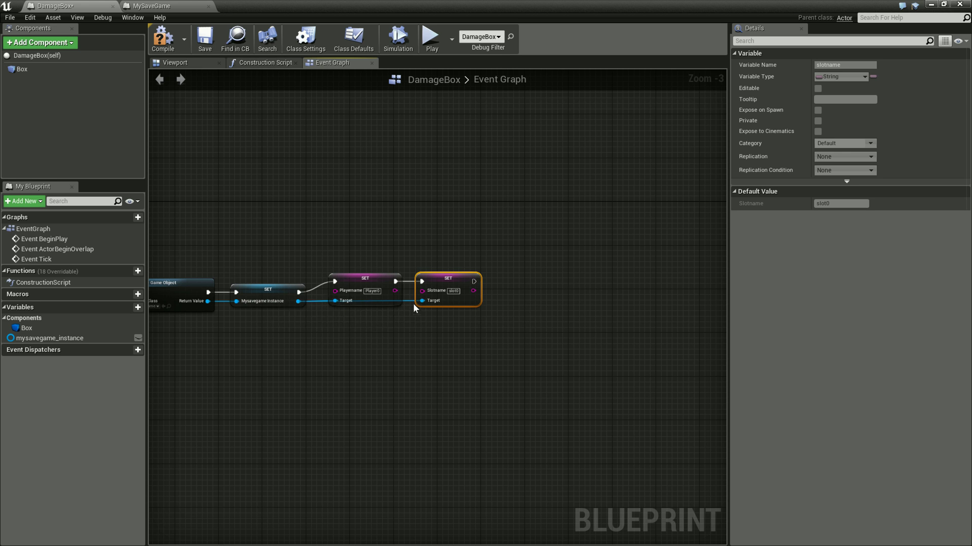
pyautogui.moveTo(499, 311); pyautogui.dragTo(488, 320, button='right')
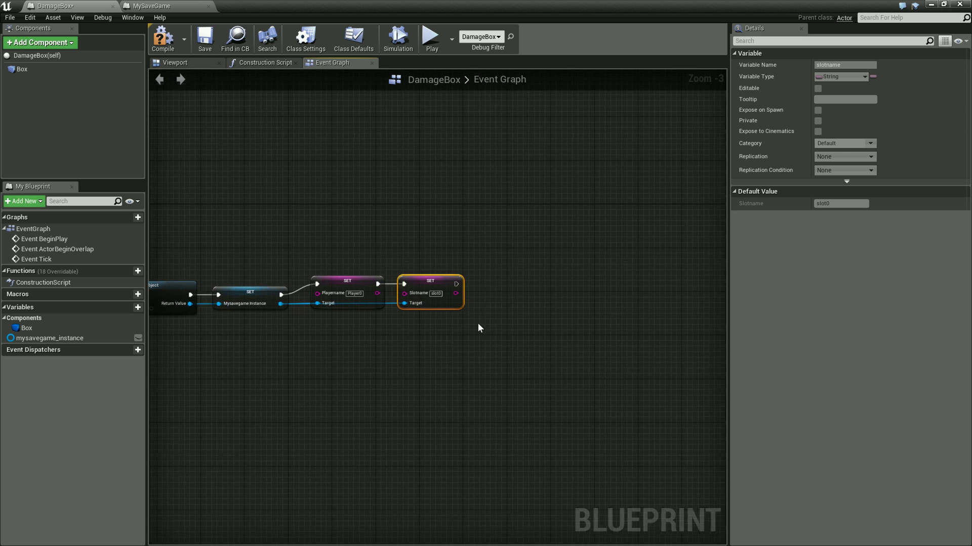
pyautogui.moveTo(456, 284); pyautogui.dragTo(491, 283)
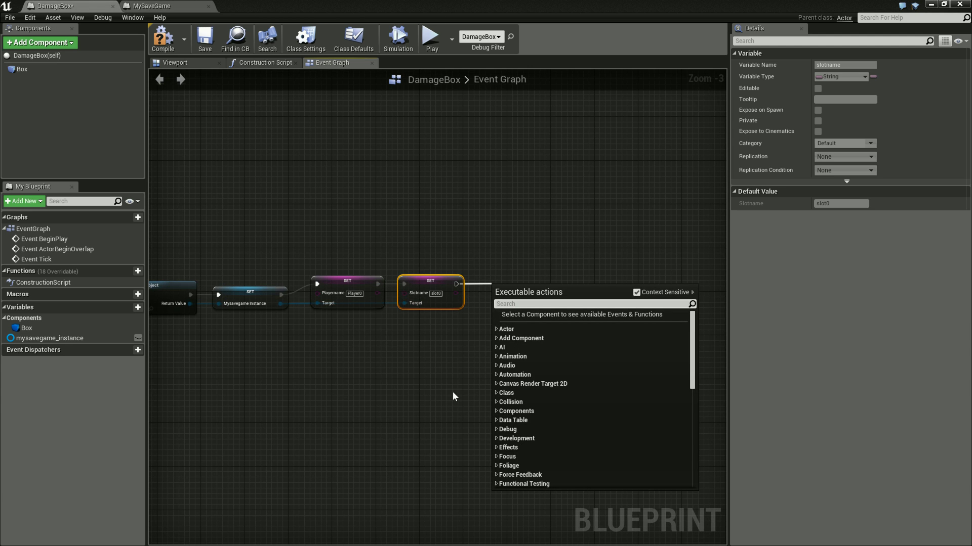
# Add a Save Game to Slot node after the Set Slotname node.
pyautogui.write('Save Ga')
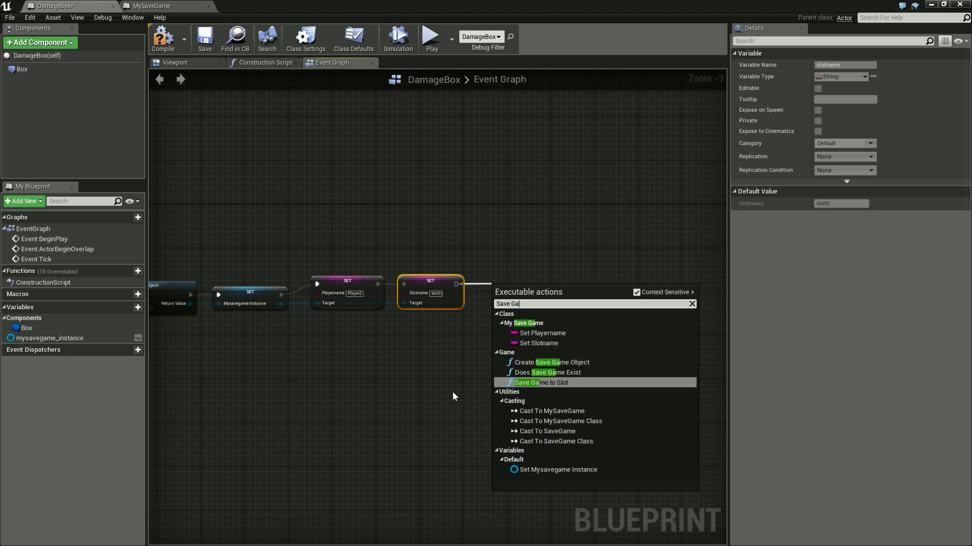
pyautogui.press('Return')
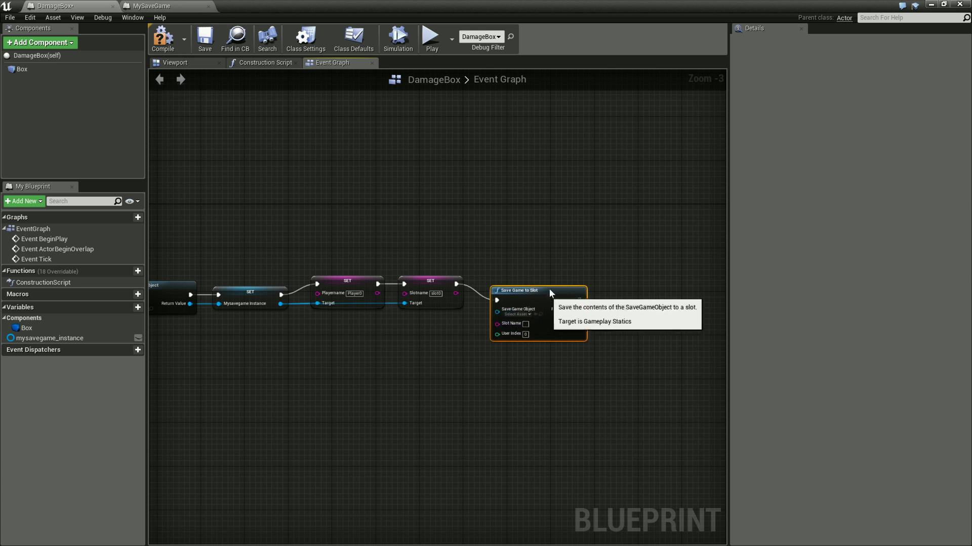
pyautogui.moveTo(546, 297); pyautogui.dragTo(552, 280)
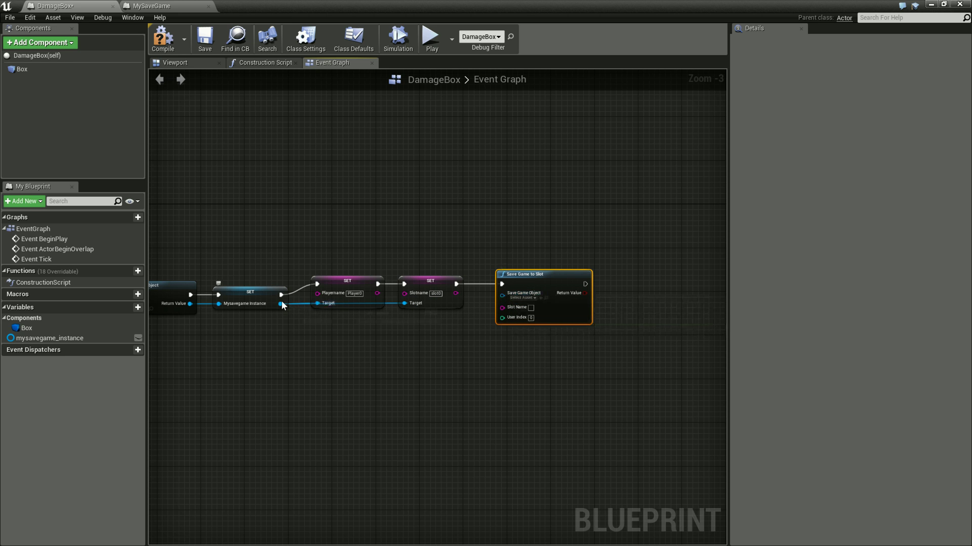
# Wire mysavegame_instance to Save Game Object and the slot name to Slot Name, then position the node.
pyautogui.moveTo(280, 304); pyautogui.dragTo(503, 296)
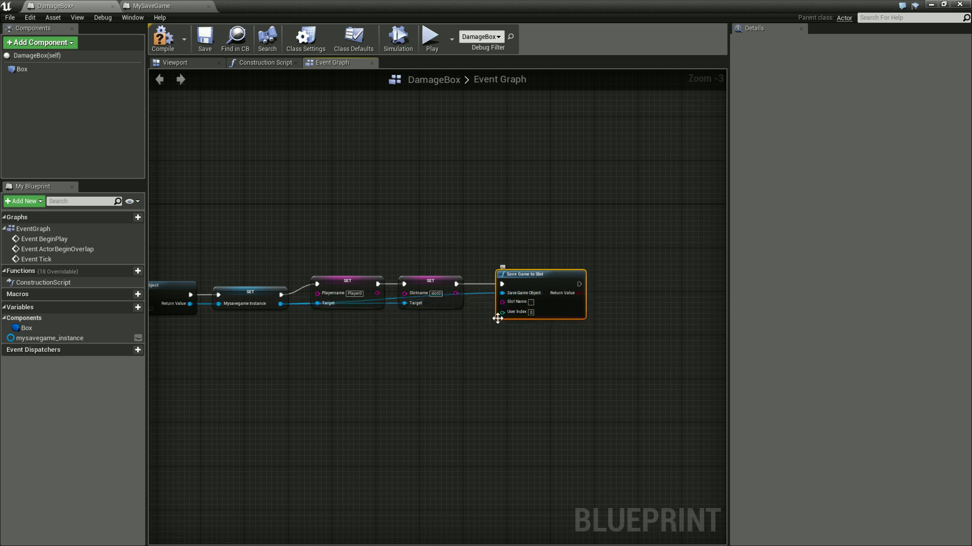
pyautogui.click(243, 301)
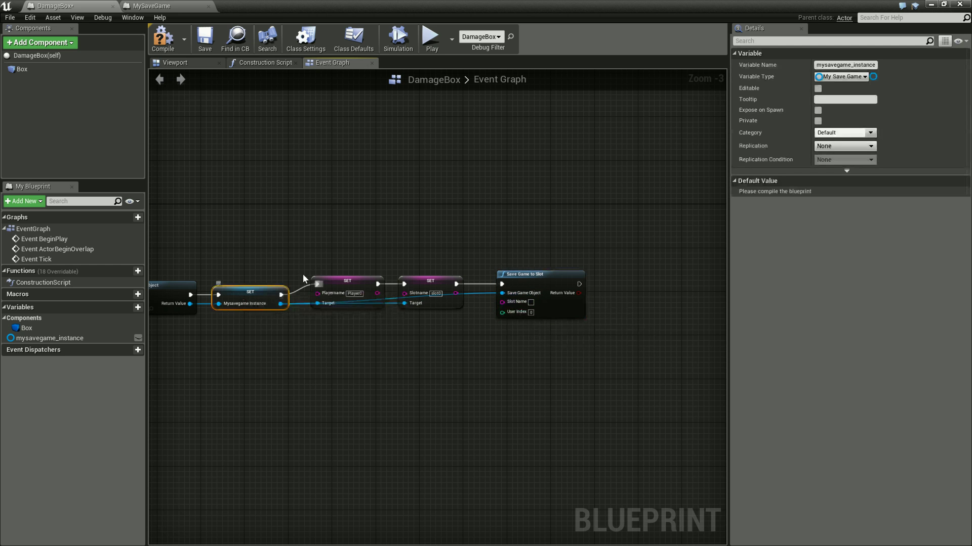
pyautogui.click(520, 344)
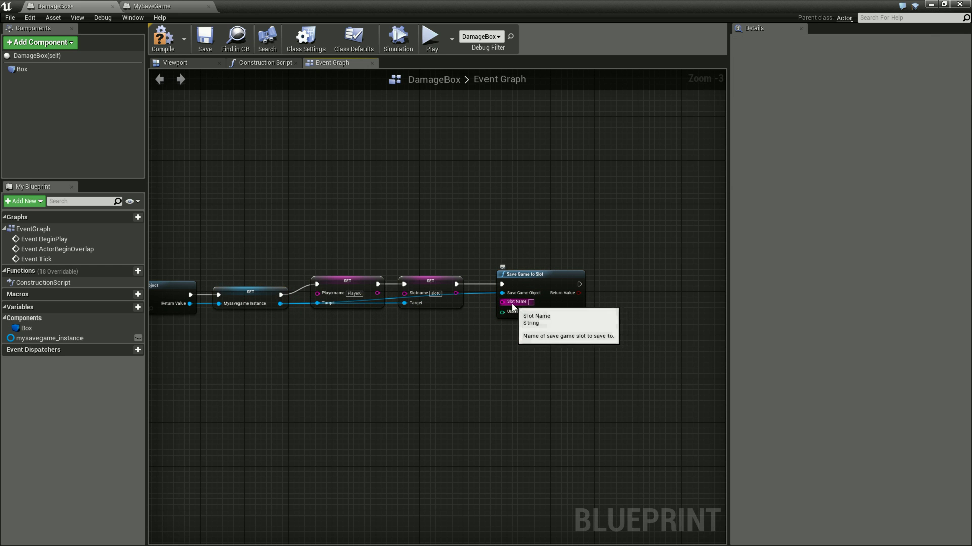
pyautogui.moveTo(456, 293); pyautogui.dragTo(502, 301)
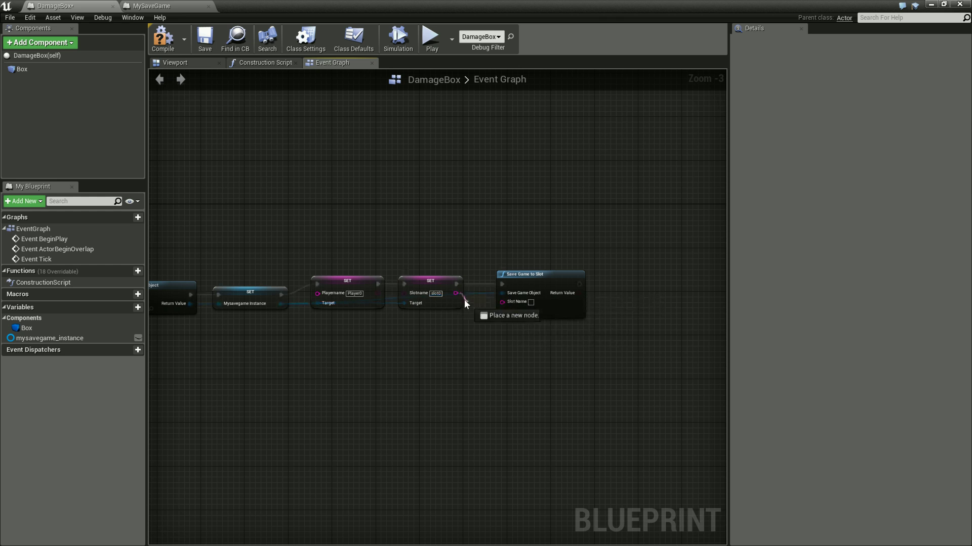
pyautogui.click(429, 281)
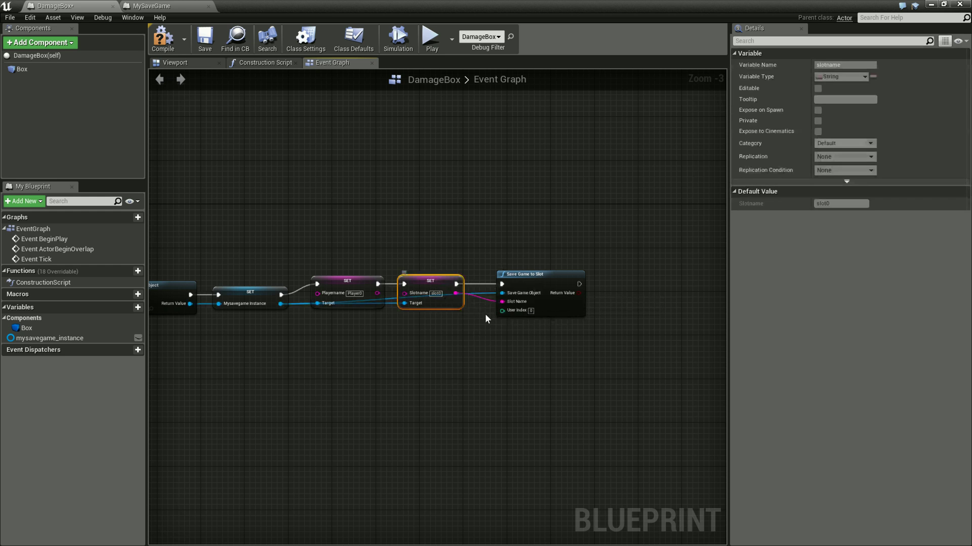
pyautogui.click(493, 372)
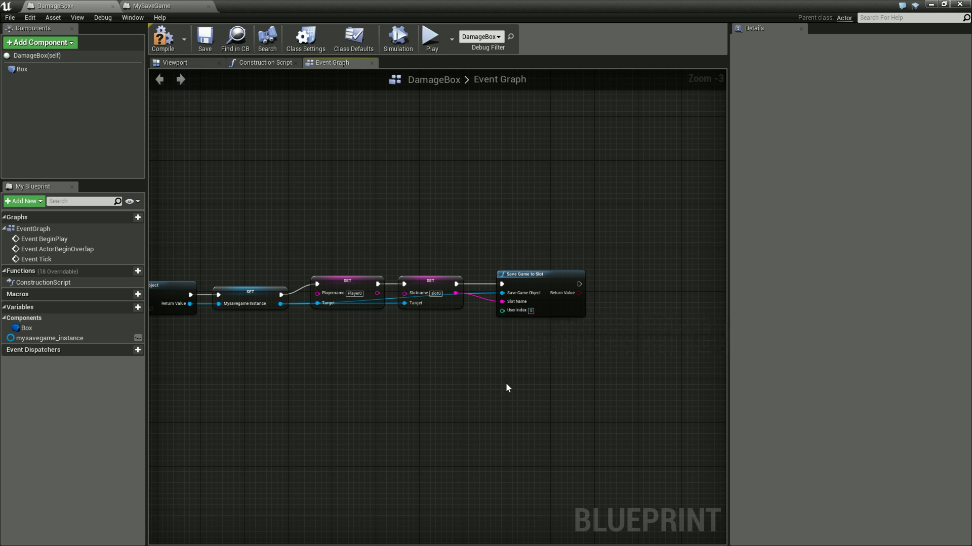
pyautogui.moveTo(616, 357); pyautogui.dragTo(559, 356, button='right')
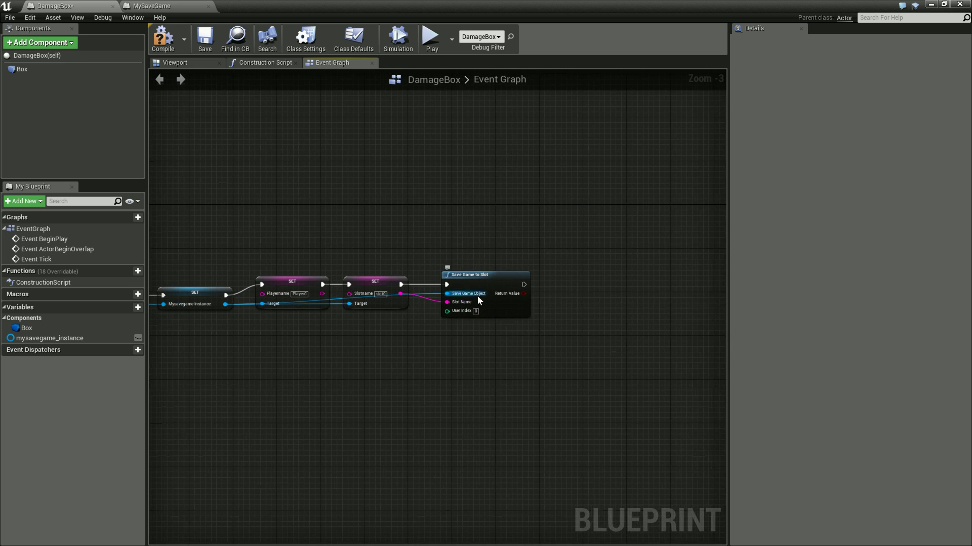
pyautogui.moveTo(494, 281); pyautogui.dragTo(500, 270)
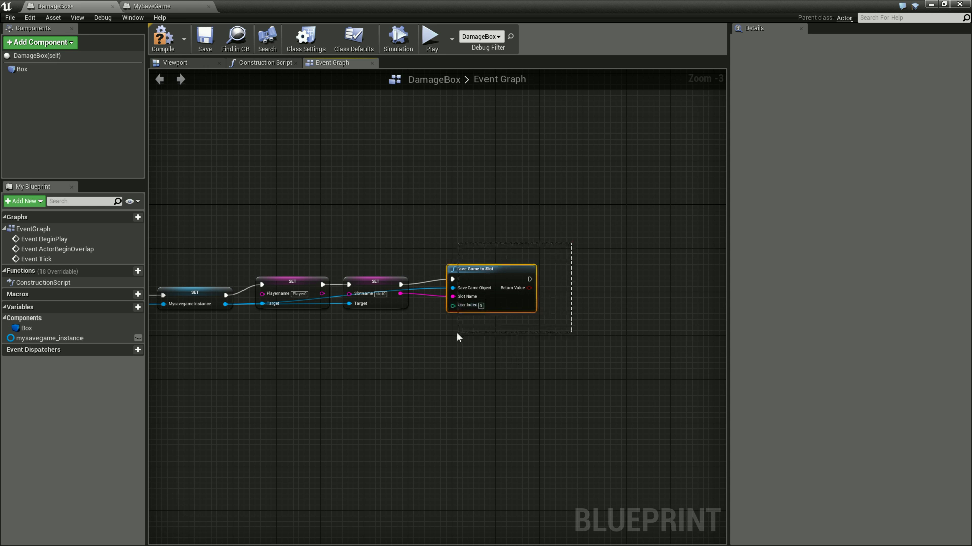
# Place an Event ActorEndOverlap node in the free space below the BeginOverlap save chain.
pyautogui.click(384, 400)
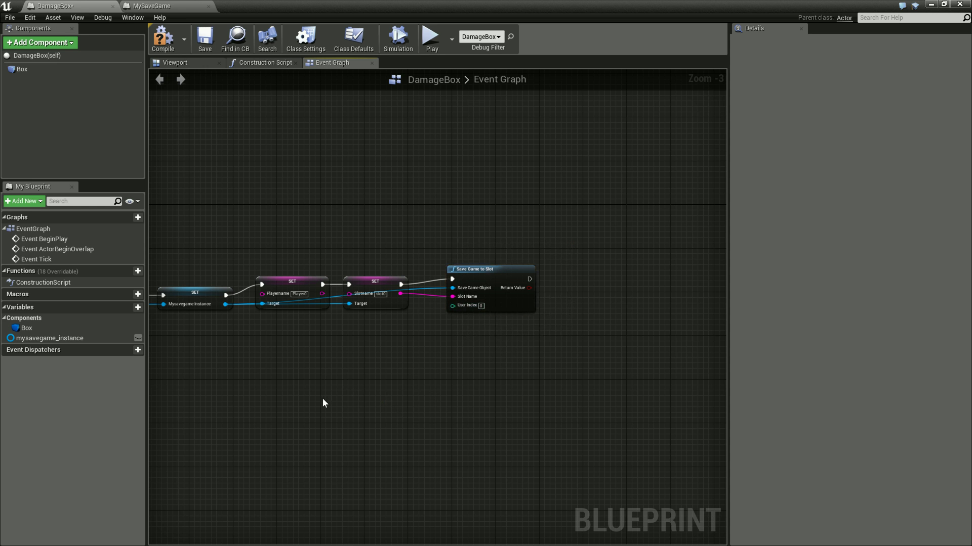
pyautogui.scroll(-3, 324, 402)
pyautogui.moveTo(344, 445); pyautogui.dragTo(488, 405, button='right')
pyautogui.scroll(3, 553, 354)
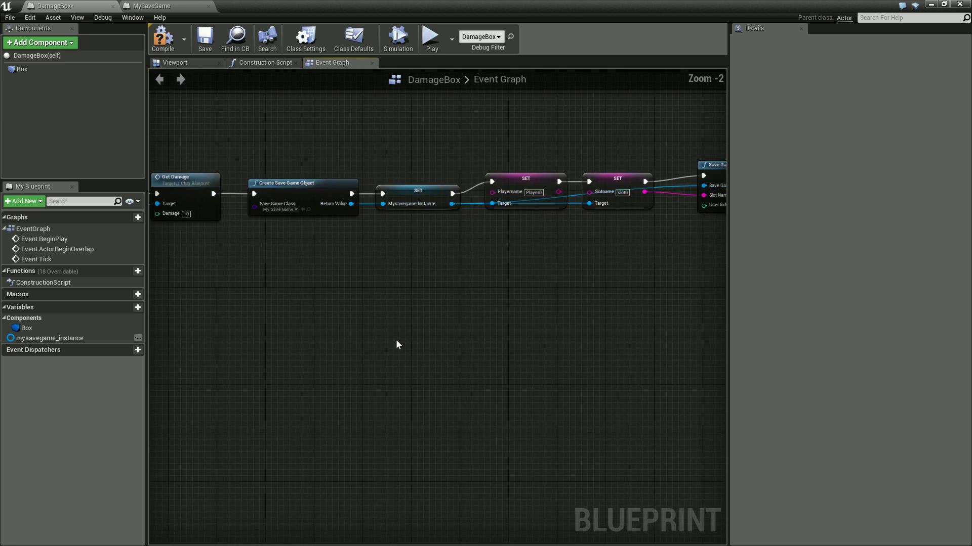
pyautogui.moveTo(395, 339); pyautogui.dragTo(491, 375, button='right')
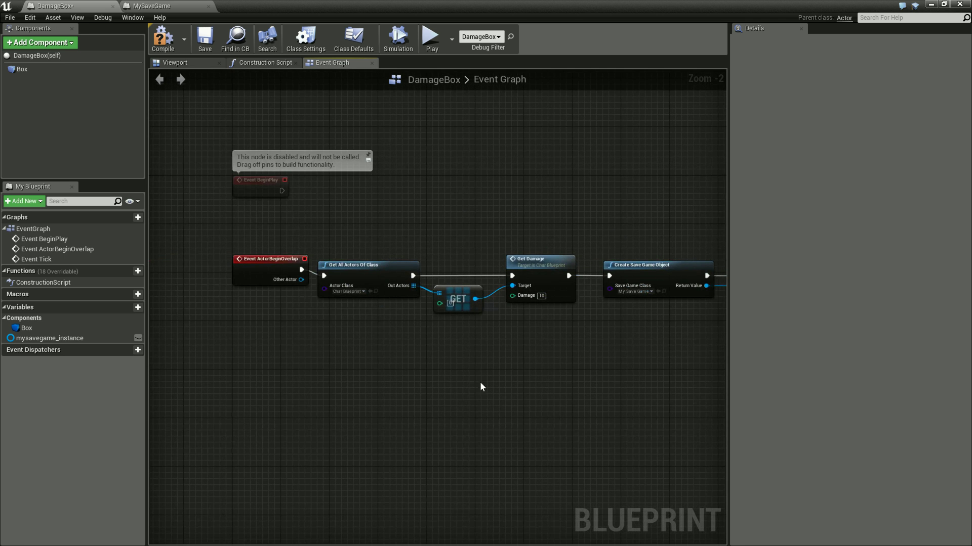
pyautogui.moveTo(412, 394)
pyautogui.mouseDown(button='right')
pyautogui.moveTo(566, 322)
pyautogui.moveTo(338, 325)
pyautogui.mouseUp(button='right')
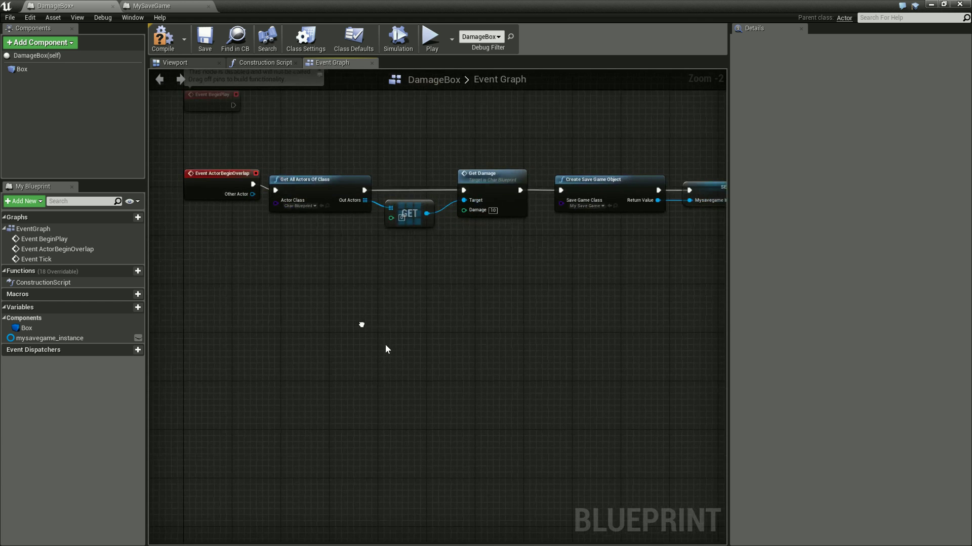
pyautogui.rightClick(191, 286)
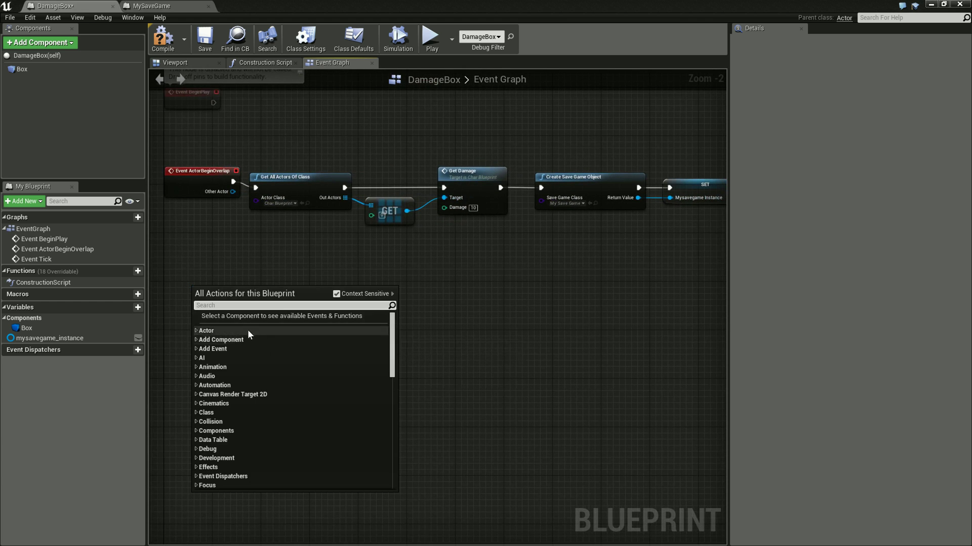
pyautogui.write('Ac')
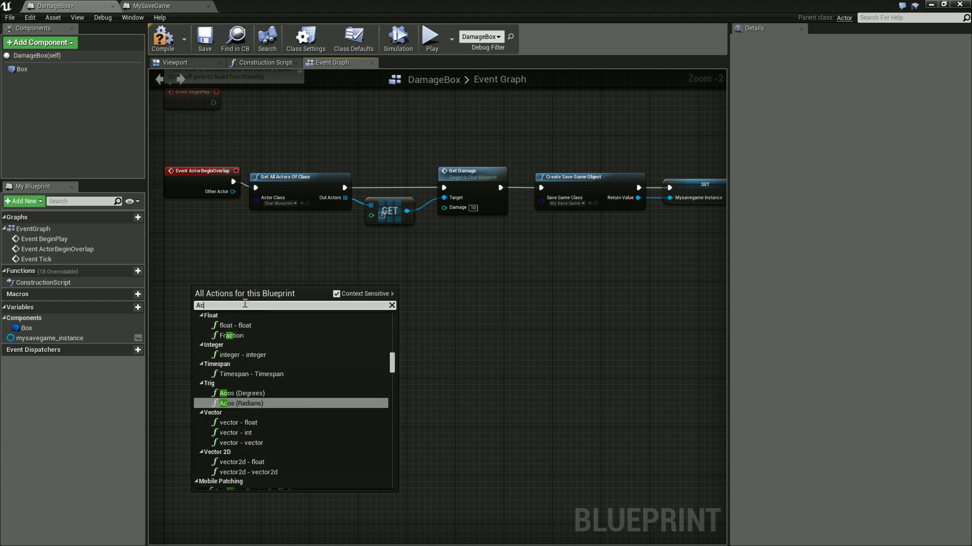
pyautogui.write('torEndOverlap')
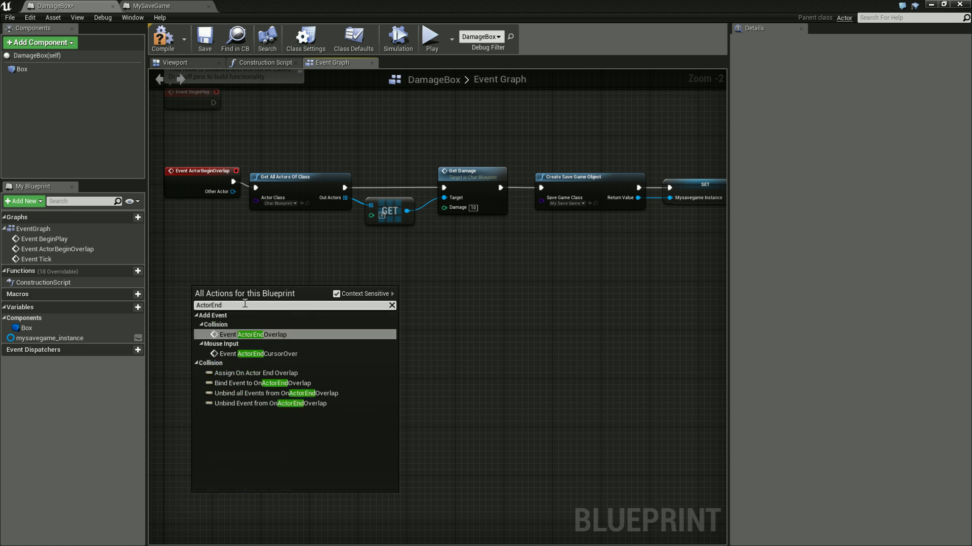
pyautogui.press('Return')
pyautogui.moveTo(240, 289); pyautogui.dragTo(211, 285)
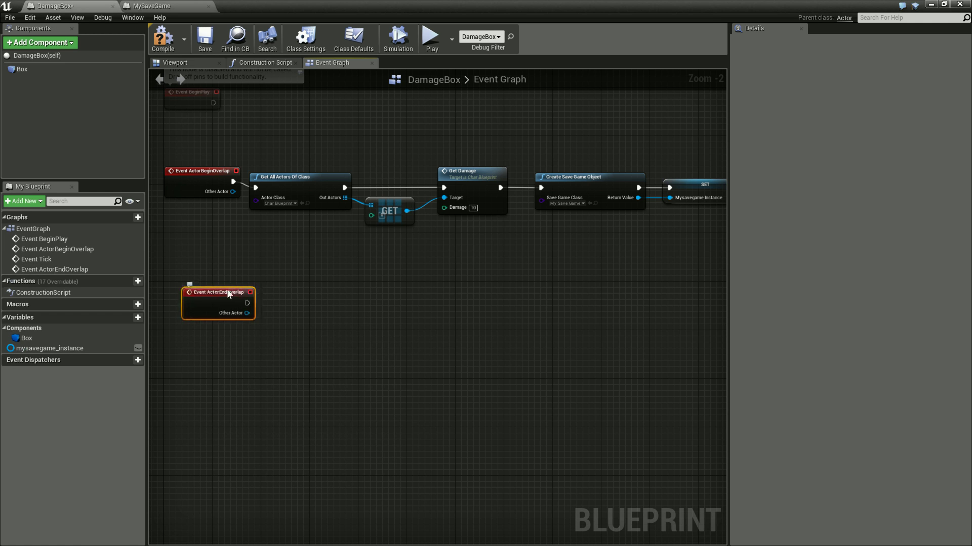
pyautogui.scroll(-2, 426, 296)
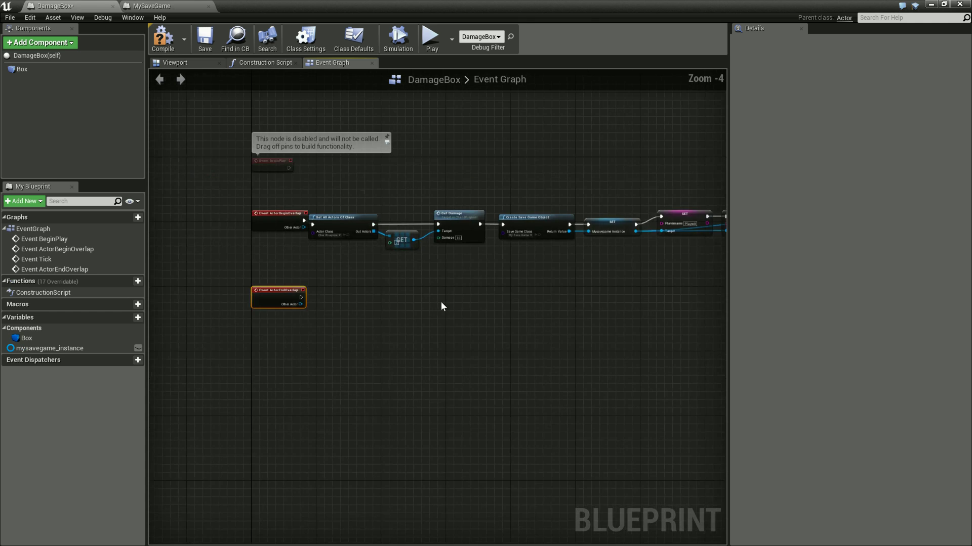
pyautogui.moveTo(440, 302); pyautogui.dragTo(372, 302, button='right')
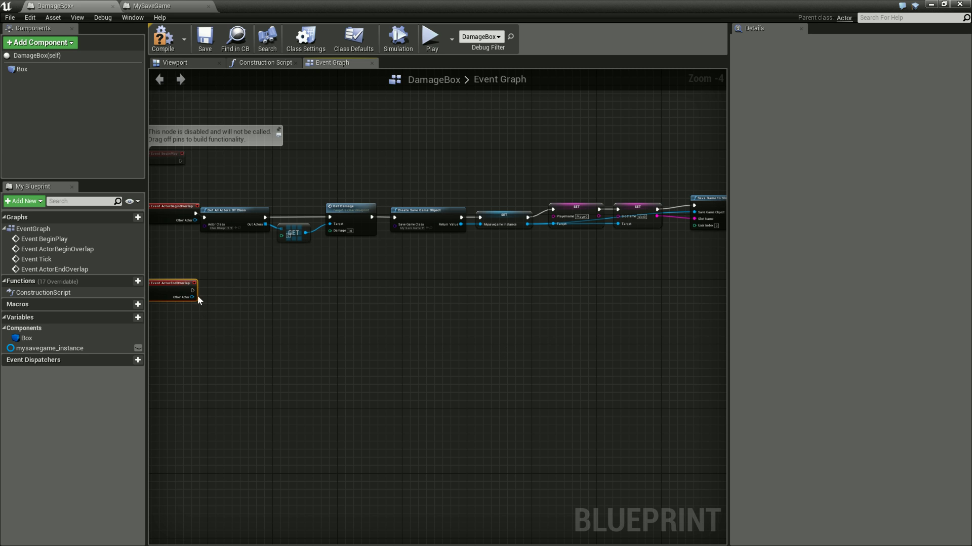
# Follow ActorEndOverlap with a Create Save Game Object node using the MySaveGame class.
pyautogui.moveTo(193, 290); pyautogui.dragTo(270, 276)
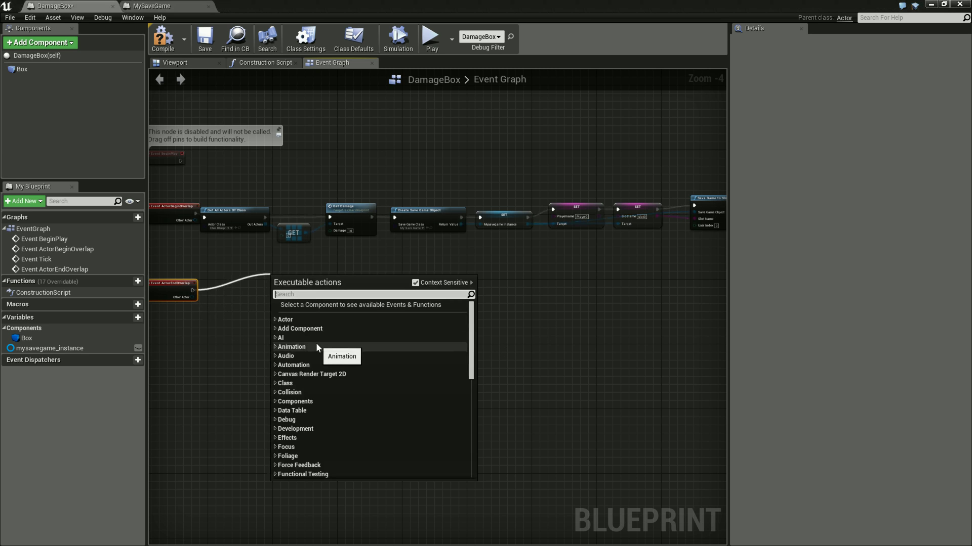
pyautogui.write('Create')
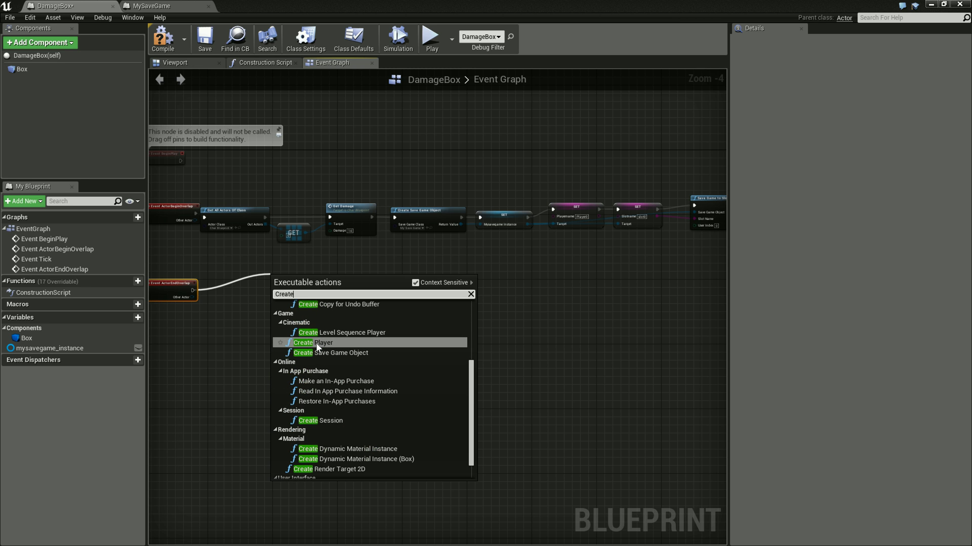
pyautogui.press('Down')
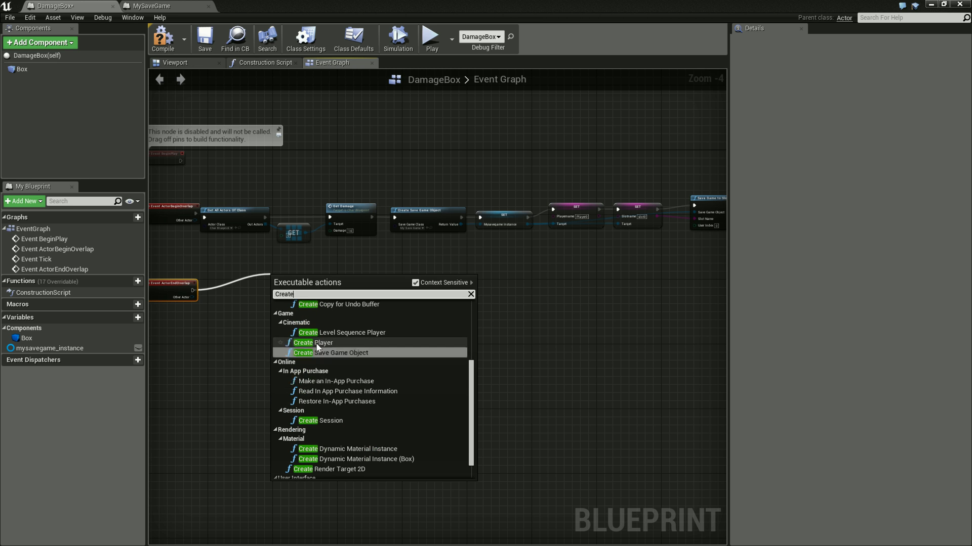
pyautogui.press('Return')
pyautogui.scroll(2, 317, 344)
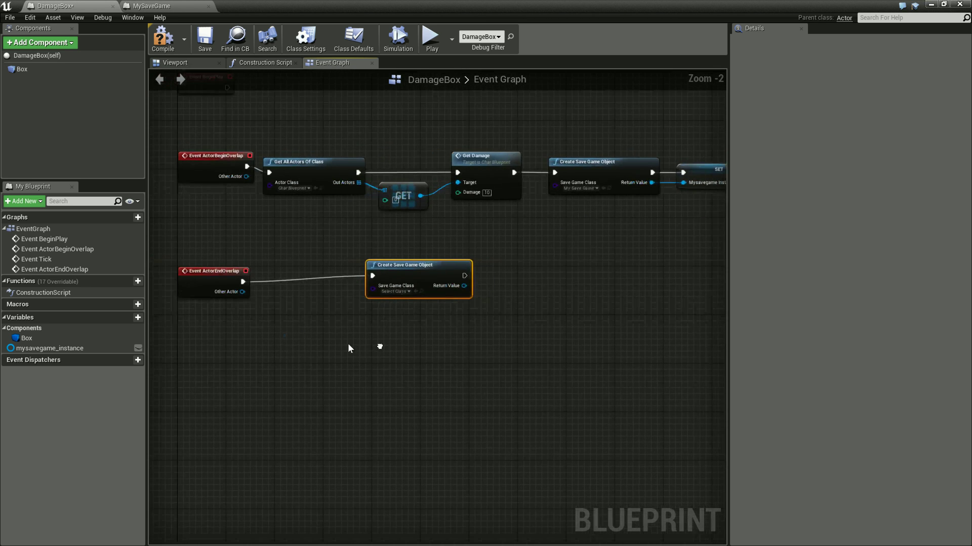
pyautogui.moveTo(417, 264); pyautogui.dragTo(363, 270)
pyautogui.click(341, 297)
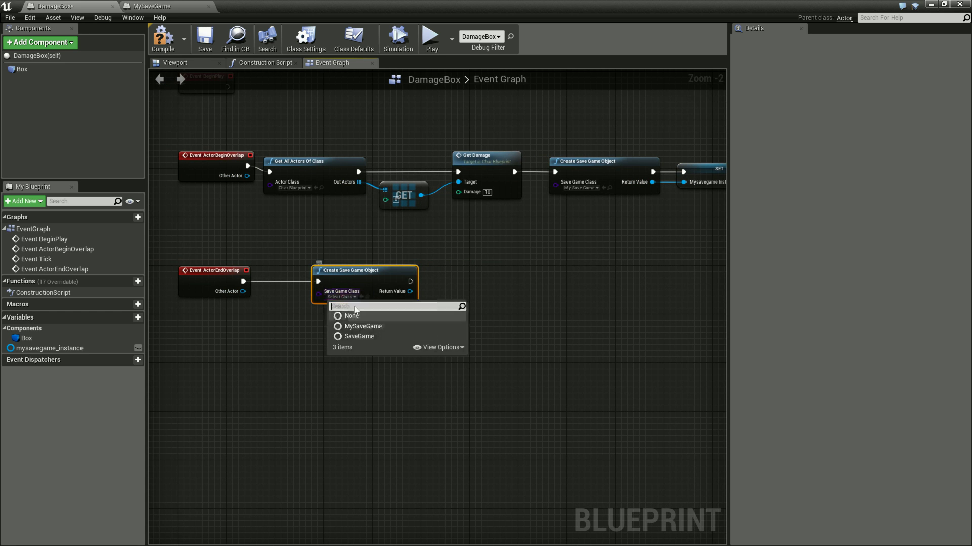
pyautogui.click(375, 326)
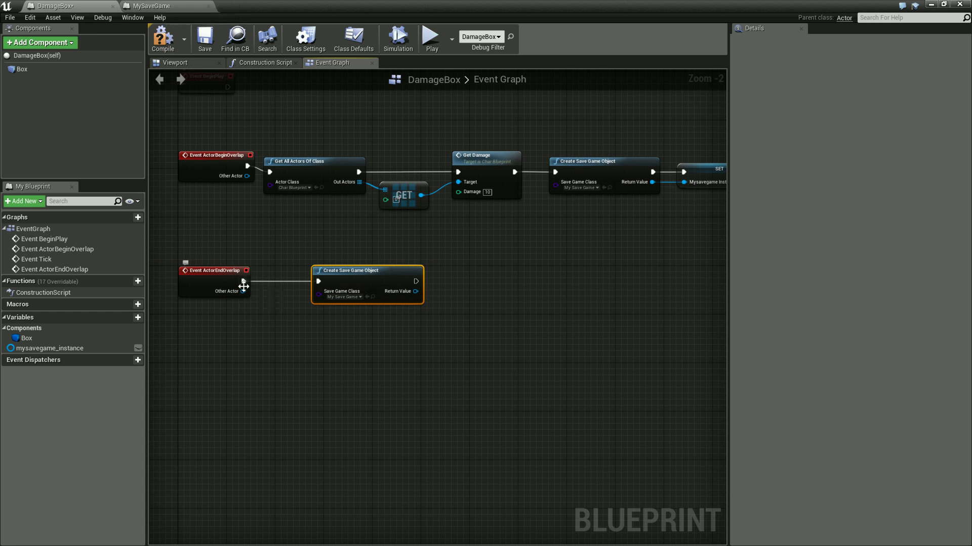
# Add a SET mysavegame_instance node beside the new Create Save Game Object node.
pyautogui.moveTo(484, 318); pyautogui.dragTo(441, 318, button='right')
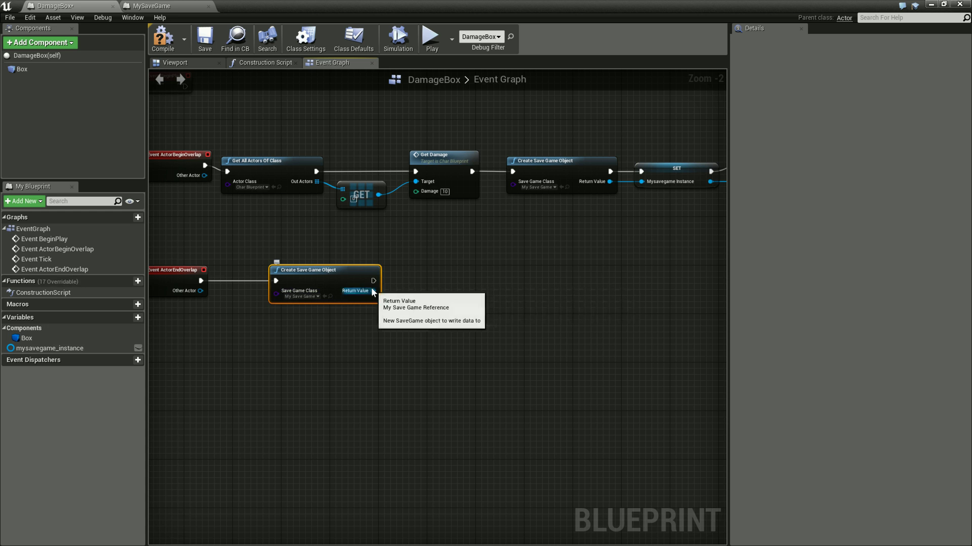
pyautogui.moveTo(59, 348); pyautogui.dragTo(455, 282)
pyautogui.click(470, 300)
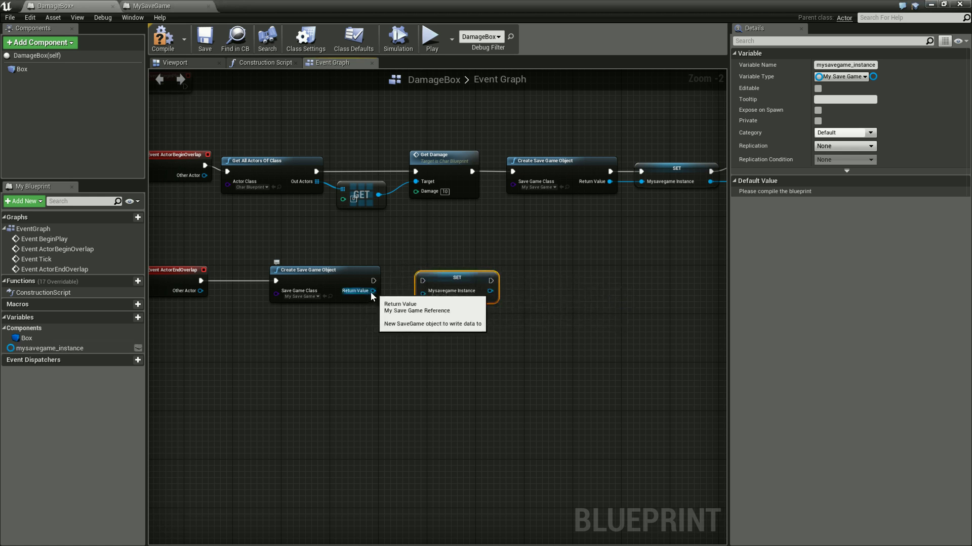
# Store the created save object in SET mysavegame_instance, running it right after creation.
pyautogui.moveTo(373, 290)
pyautogui.mouseDown()
pyautogui.moveTo(422, 290)
pyautogui.moveTo(423, 282)
pyautogui.mouseUp()
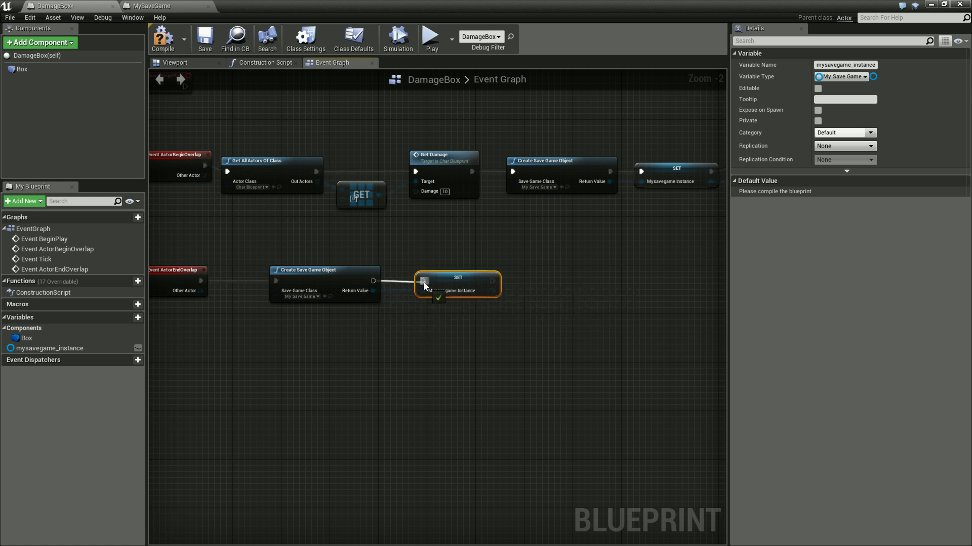
pyautogui.moveTo(531, 346)
pyautogui.mouseDown(button='right')
pyautogui.moveTo(448, 349)
pyautogui.moveTo(500, 340)
pyautogui.mouseUp(button='right')
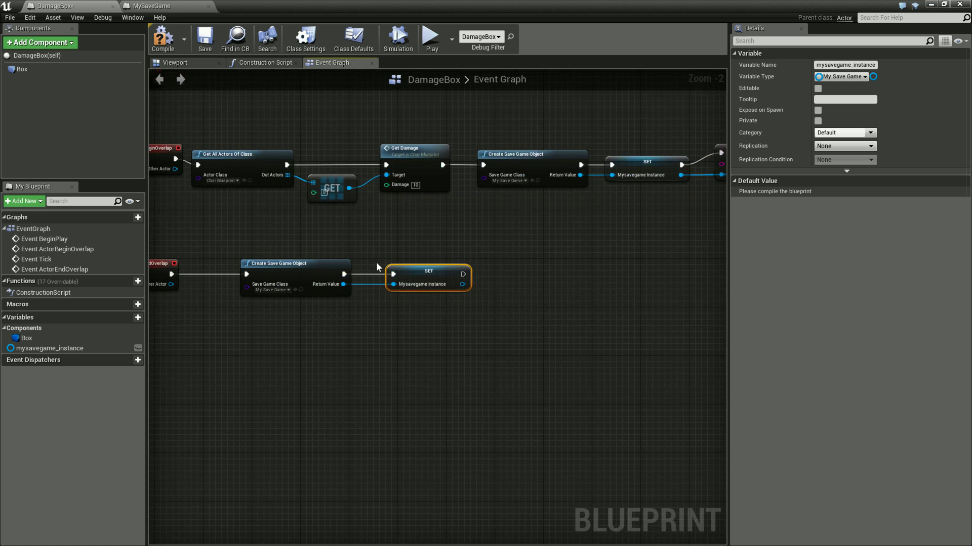
pyautogui.moveTo(557, 330); pyautogui.dragTo(449, 333, button='right')
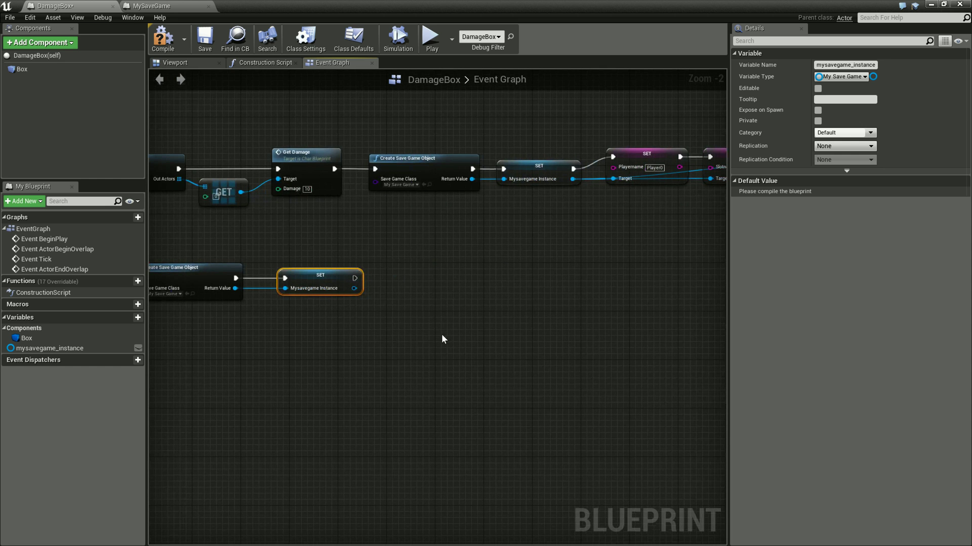
pyautogui.scroll(-1, 487, 320)
pyautogui.moveTo(486, 319); pyautogui.dragTo(408, 312, button='right')
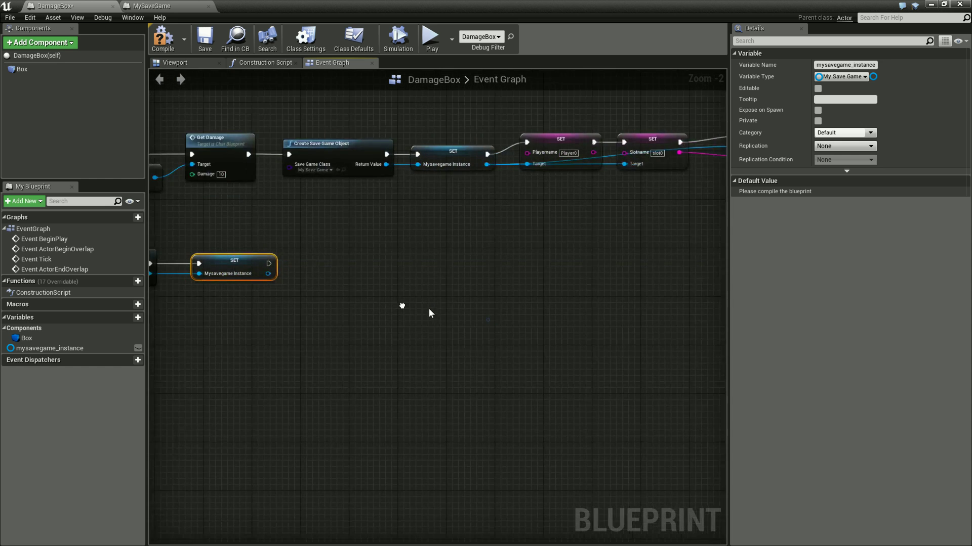
pyautogui.scroll(-1, 410, 317)
pyautogui.scroll(1, 408, 309)
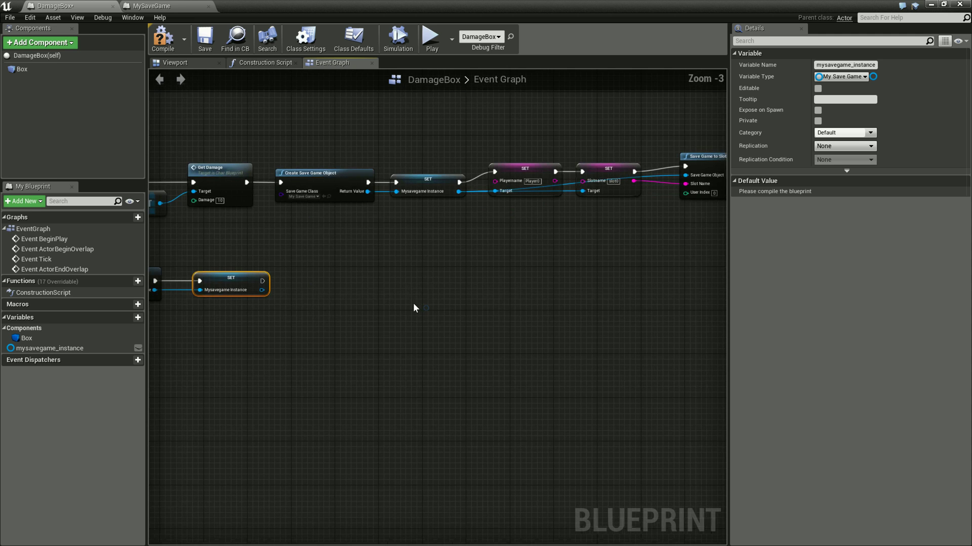
# Chain a SET Slotname node next, targeting the created save game object.
pyautogui.moveTo(262, 281); pyautogui.dragTo(308, 282)
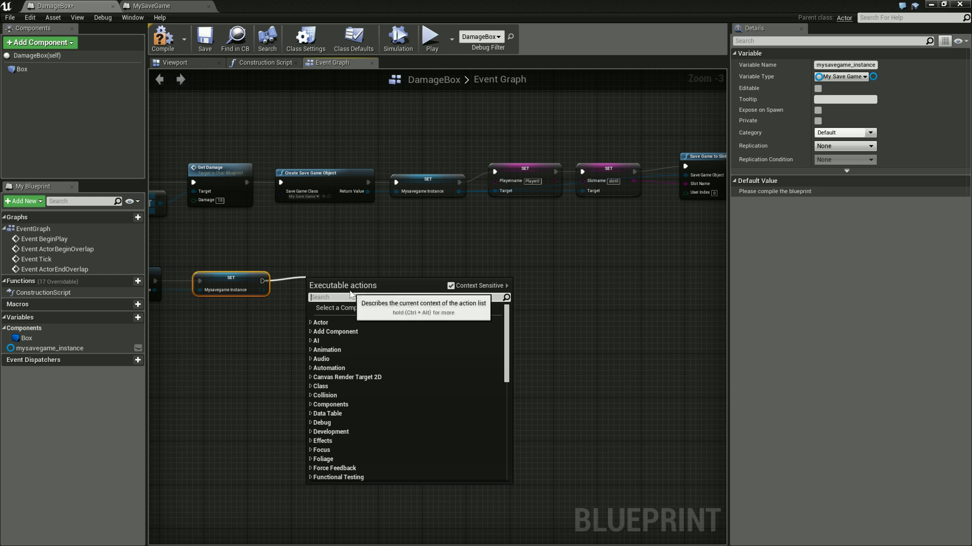
pyautogui.write('slot')
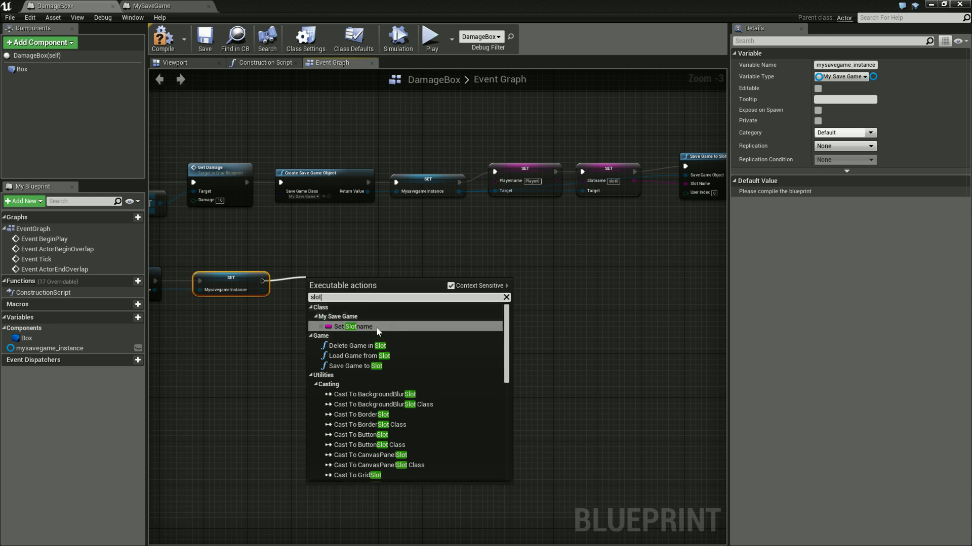
pyautogui.click(377, 328)
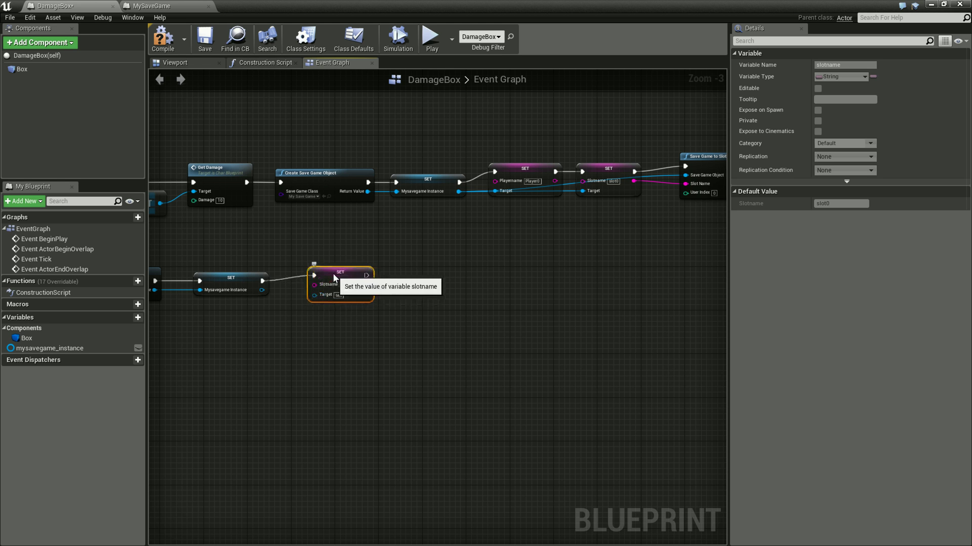
pyautogui.moveTo(336, 330); pyautogui.dragTo(397, 321, button='right')
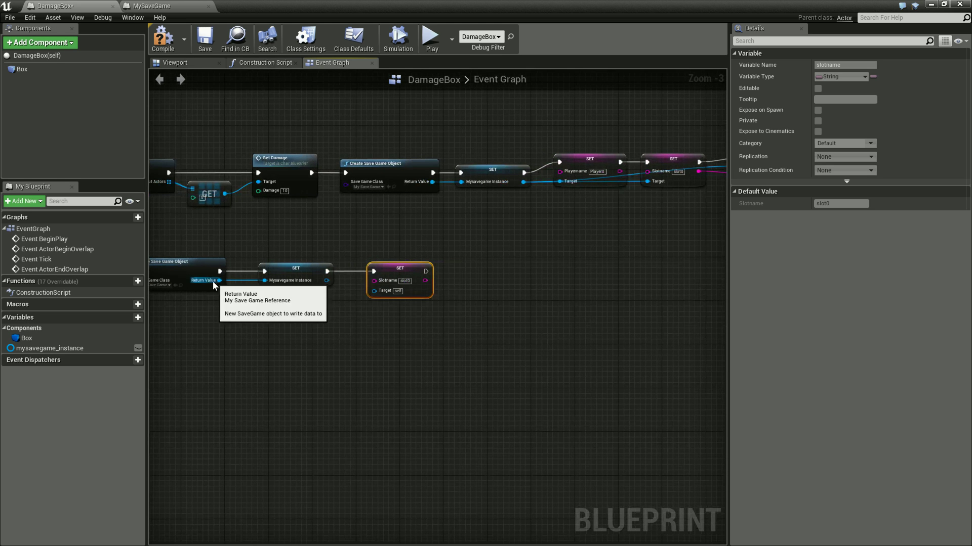
pyautogui.moveTo(220, 281); pyautogui.dragTo(373, 291)
pyautogui.moveTo(518, 331); pyautogui.dragTo(500, 343, button='right')
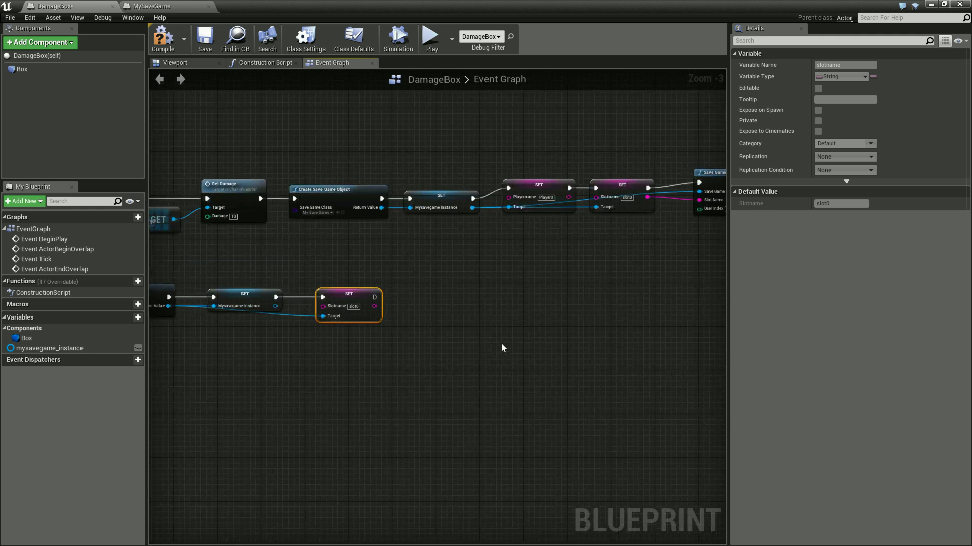
pyautogui.click(548, 186)
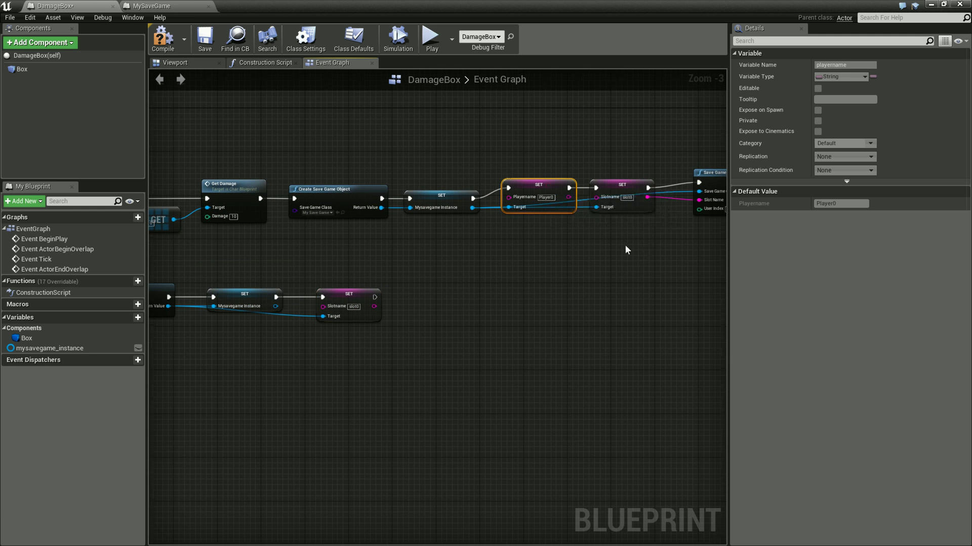
# Add Load Game from Slot after SET Slotname, wiring Slotname into its Slot Name input.
pyautogui.moveTo(626, 249); pyautogui.dragTo(551, 249, button='right')
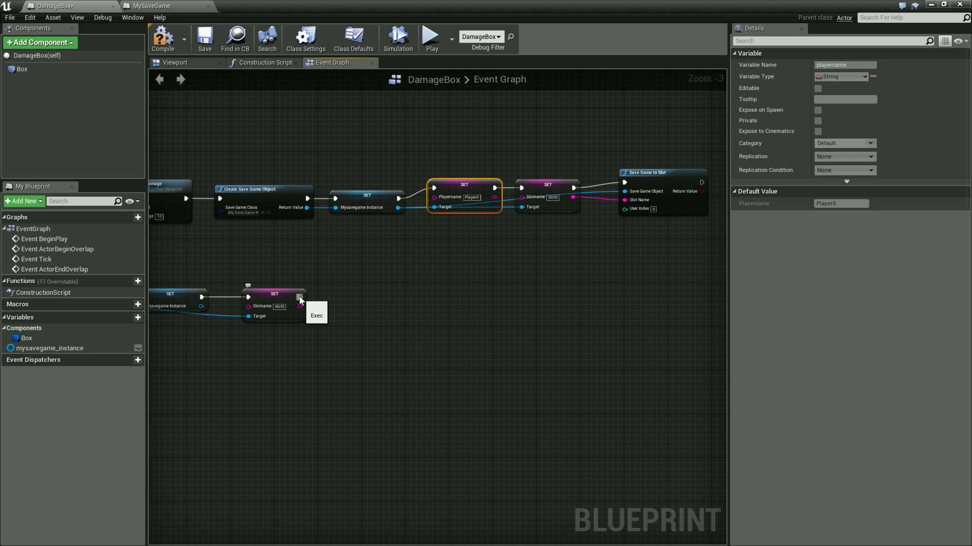
pyautogui.moveTo(299, 298); pyautogui.dragTo(368, 290)
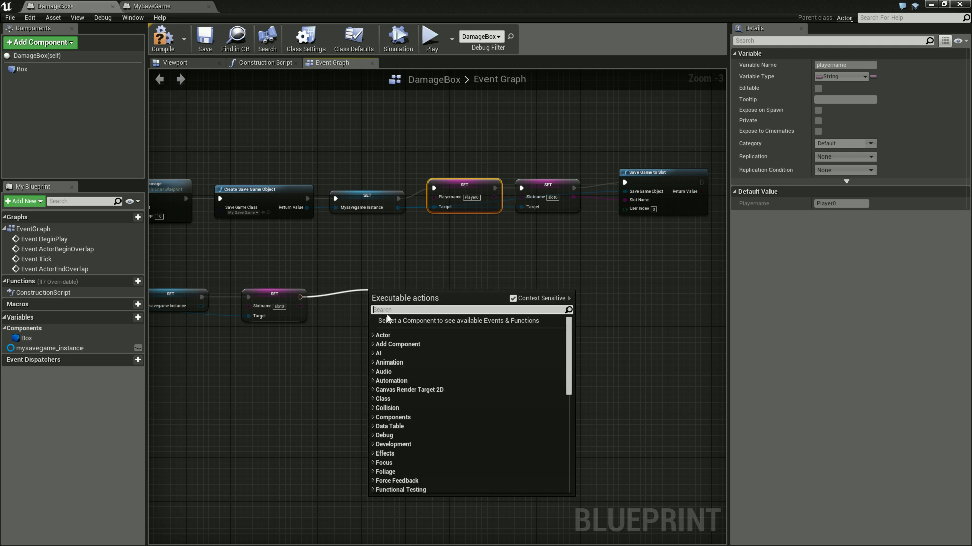
pyautogui.write('Load ')
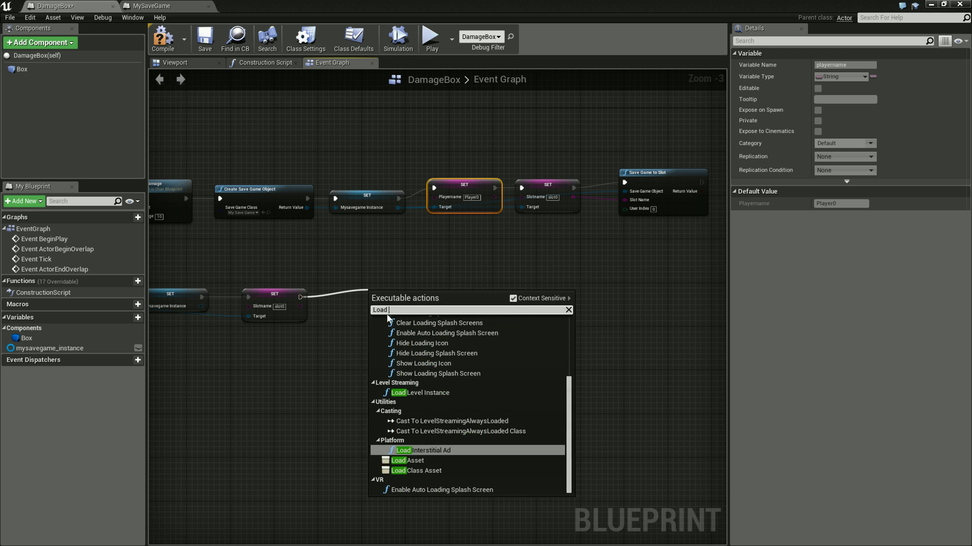
pyautogui.write('Game f')
pyautogui.press('Return')
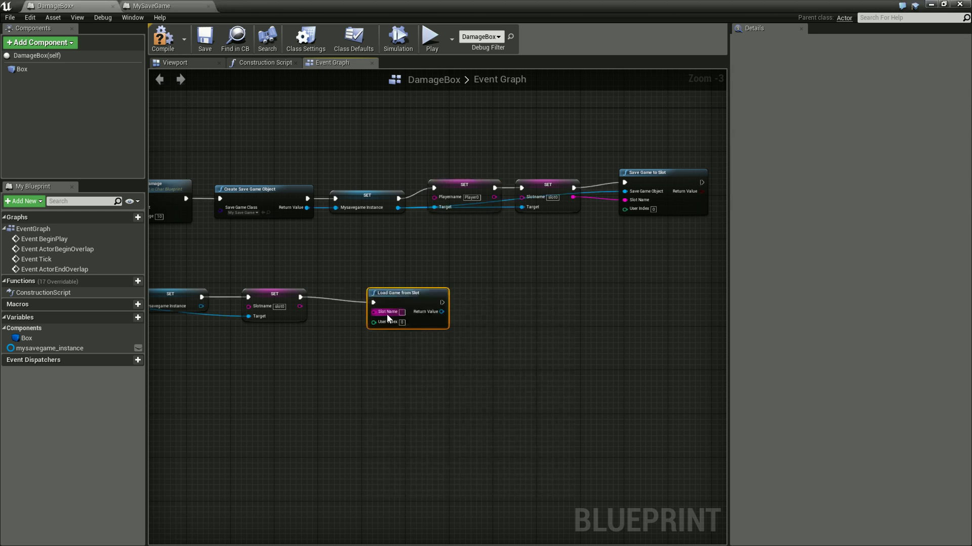
pyautogui.moveTo(300, 306)
pyautogui.mouseDown()
pyautogui.moveTo(373, 311)
pyautogui.moveTo(380, 289)
pyautogui.mouseUp()
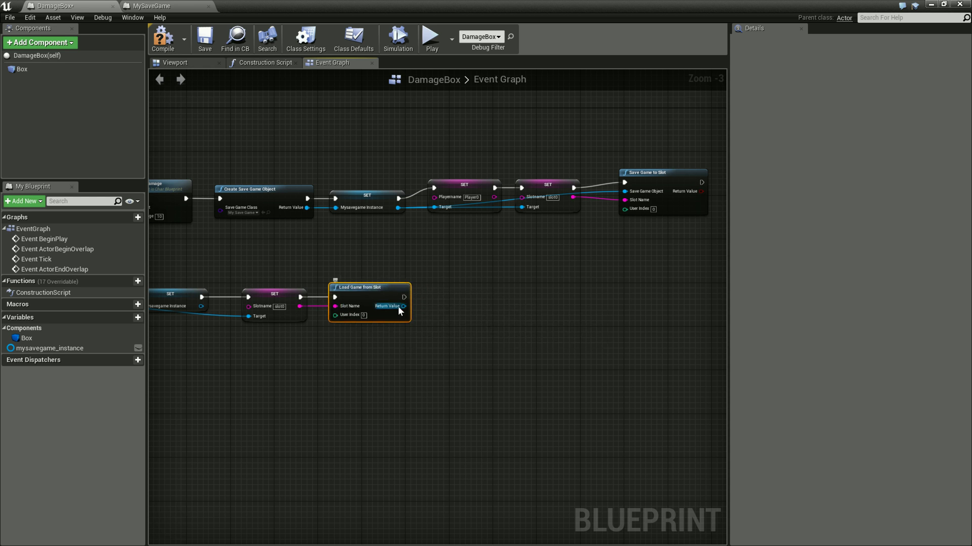
pyautogui.moveTo(400, 307); pyautogui.dragTo(442, 309)
pyautogui.click(623, 272)
pyautogui.click(624, 268)
pyautogui.moveTo(623, 269); pyautogui.dragTo(654, 273, button='right')
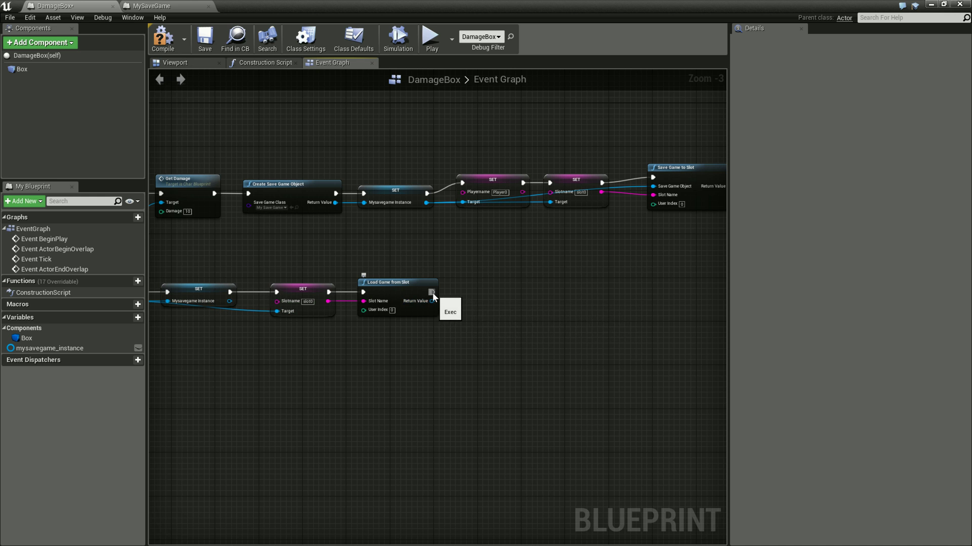
pyautogui.moveTo(432, 301); pyautogui.dragTo(456, 300)
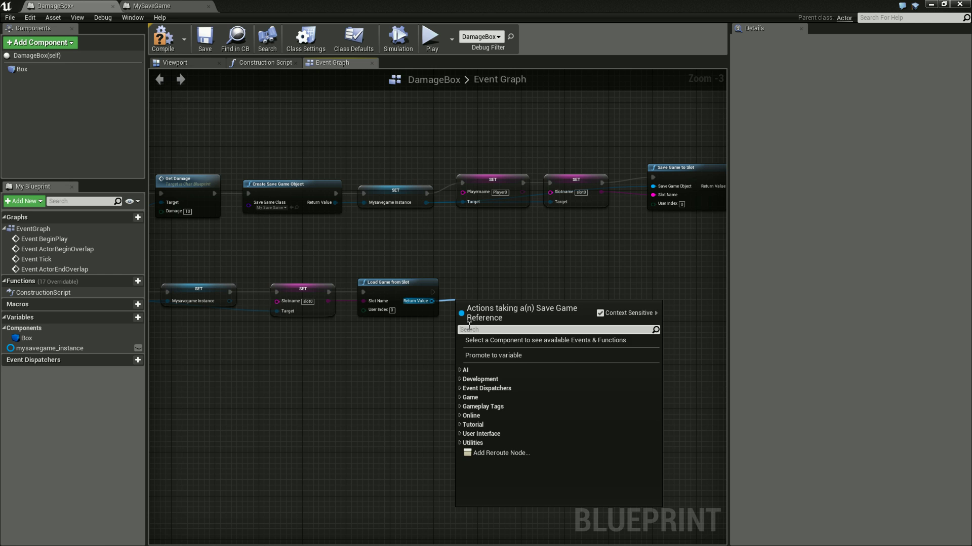
pyautogui.write('play')
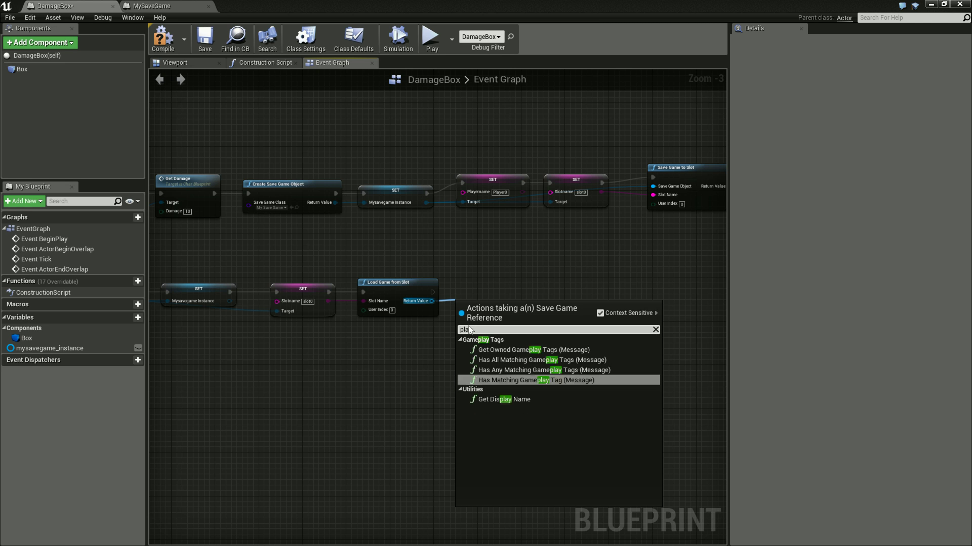
pyautogui.write('er')
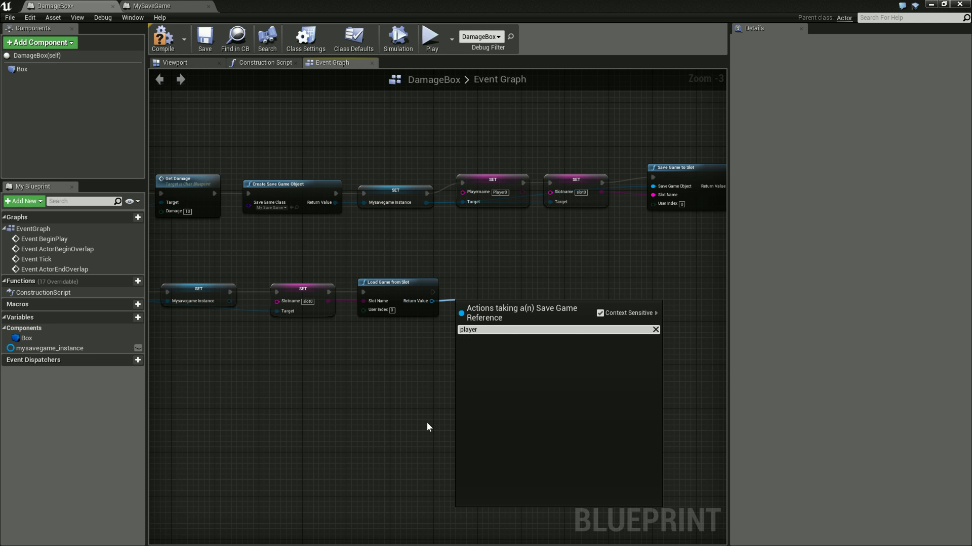
pyautogui.press('BackSpace')
pyautogui.press('BackSpace')
pyautogui.press('BackSpace')
pyautogui.press('BackSpace')
pyautogui.press('BackSpace')
pyautogui.press('BackSpace')
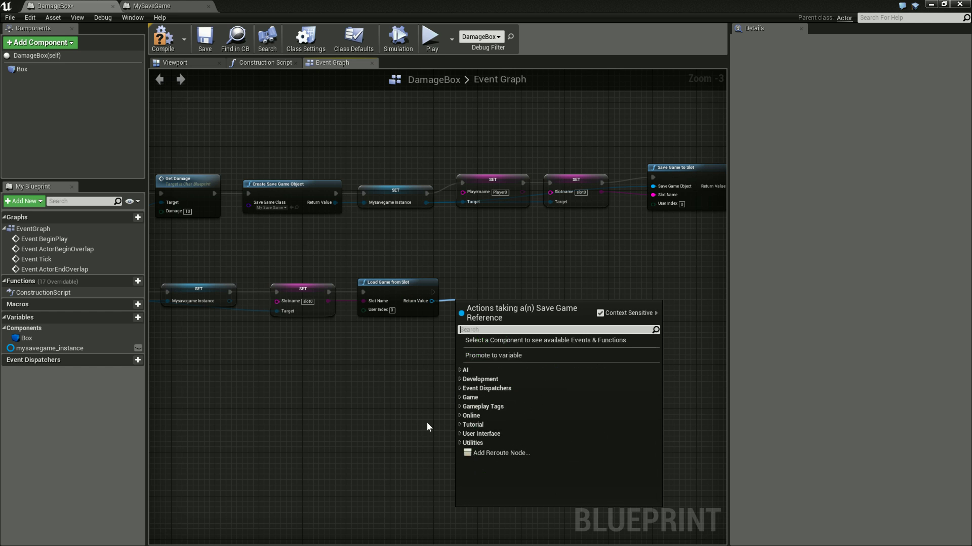
pyautogui.click(413, 292)
pyautogui.click(212, 5)
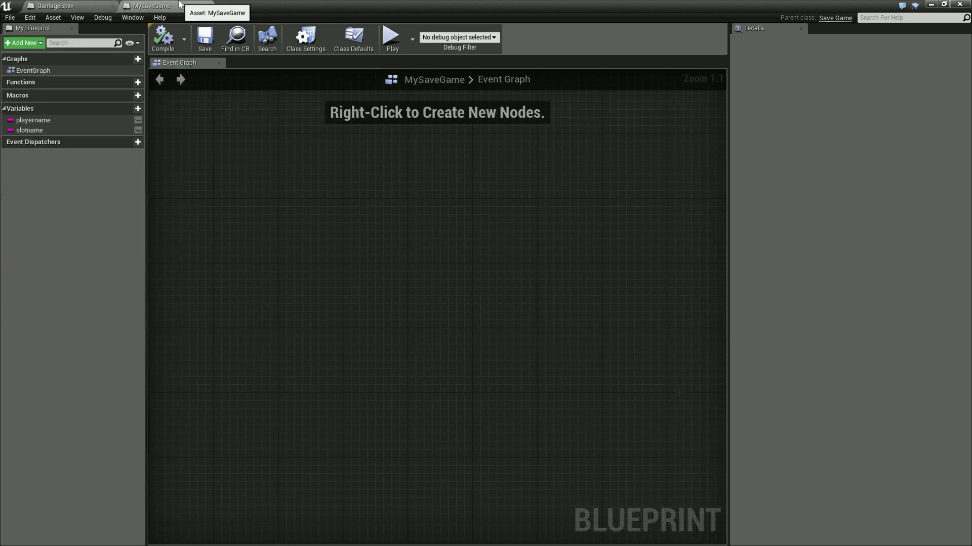
pyautogui.click(41, 4)
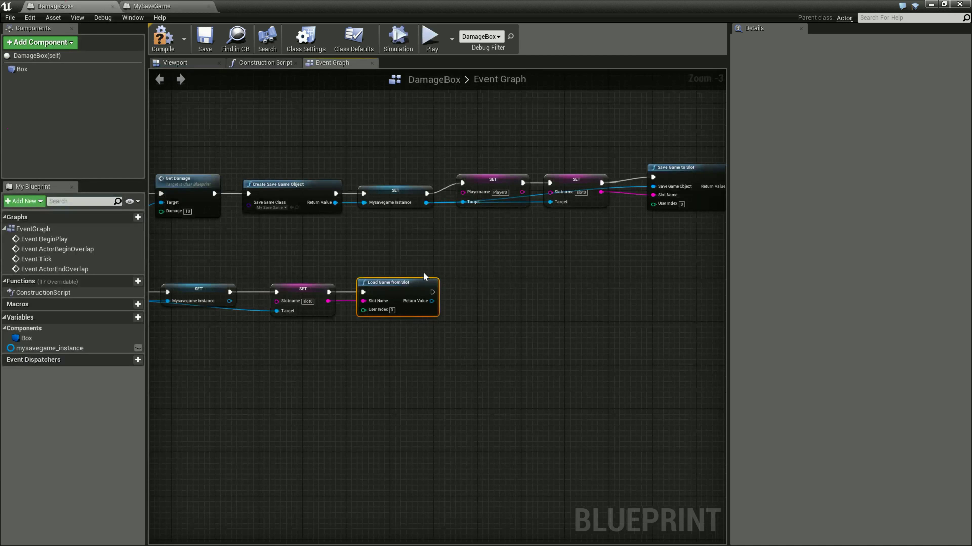
# Feed Load Game from Slot's return value into a Cast To MySaveGame node aligned beside it.
pyautogui.moveTo(431, 302); pyautogui.dragTo(446, 303)
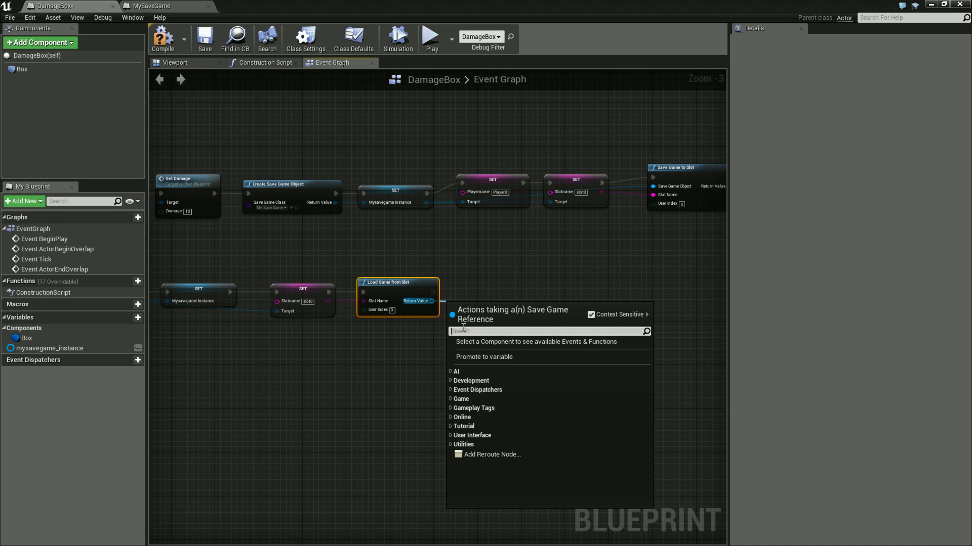
pyautogui.write('c')
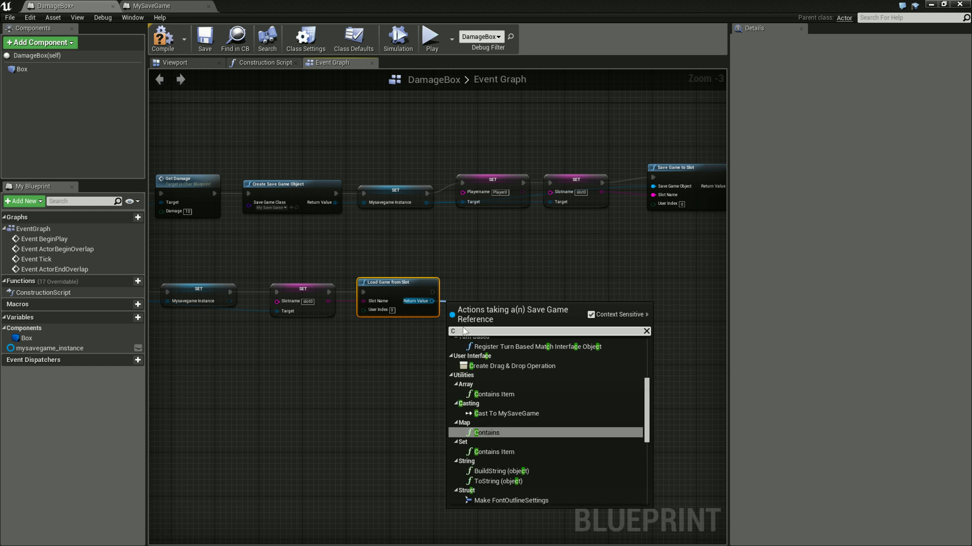
pyautogui.write('ast')
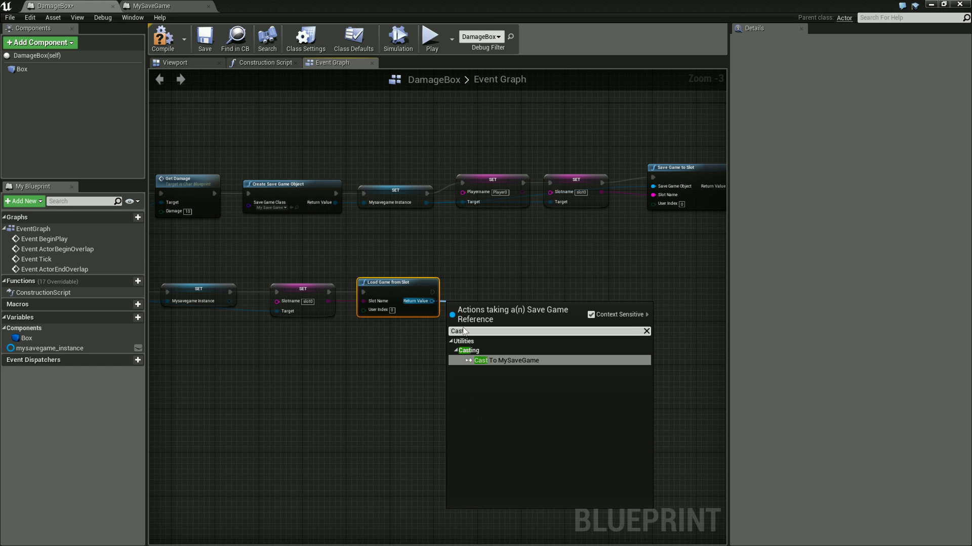
pyautogui.press('Return')
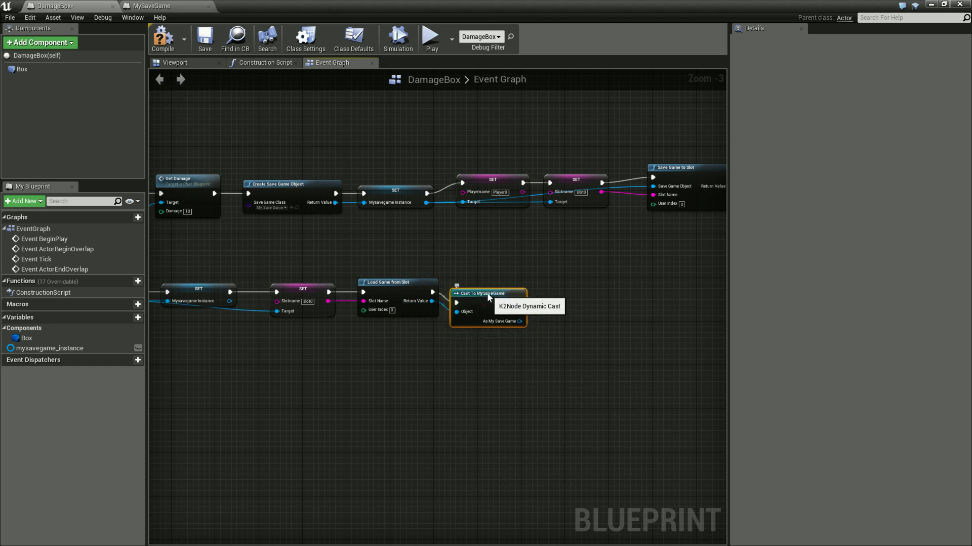
pyautogui.moveTo(486, 304); pyautogui.dragTo(485, 283)
pyautogui.moveTo(584, 354); pyautogui.dragTo(514, 354, button='right')
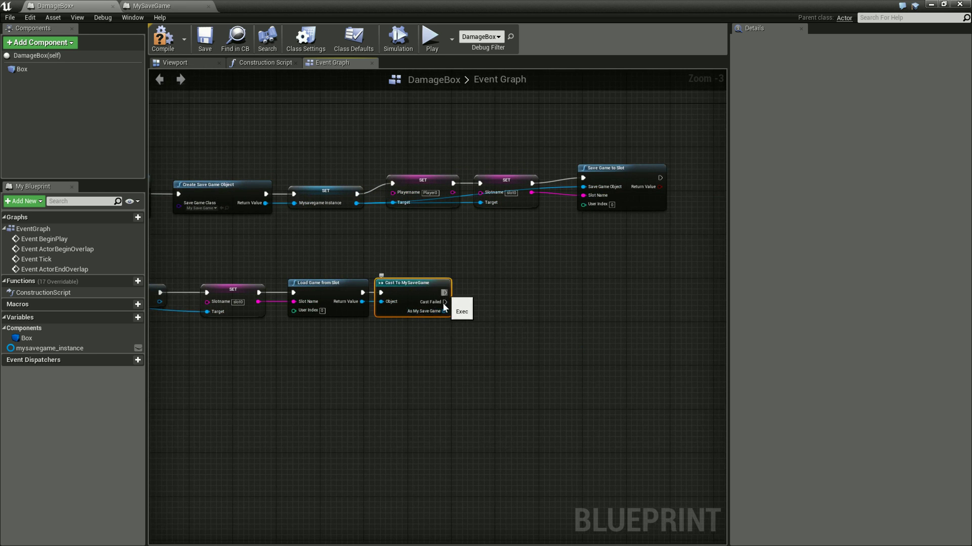
pyautogui.moveTo(444, 311); pyautogui.dragTo(487, 292)
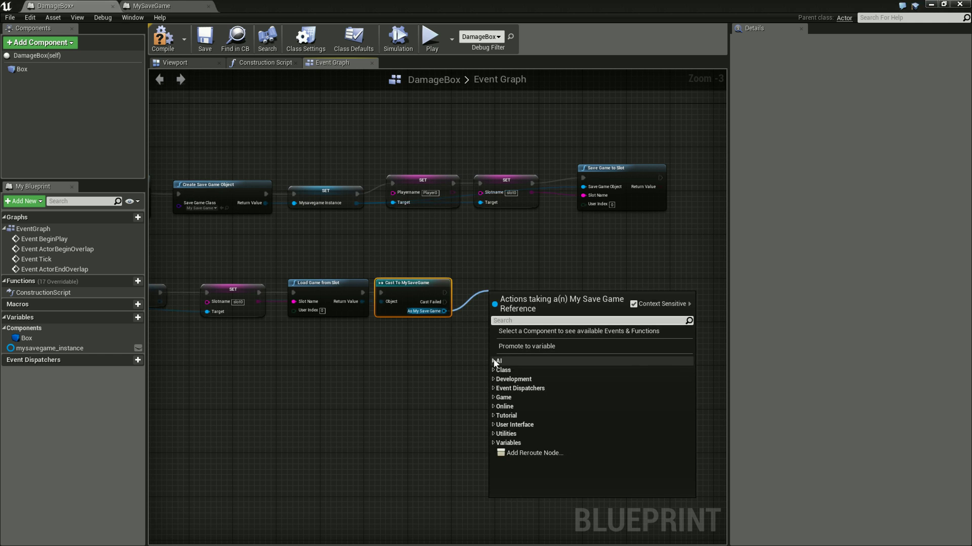
pyautogui.write('pri')
pyautogui.press('BackSpace')
pyautogui.press('BackSpace')
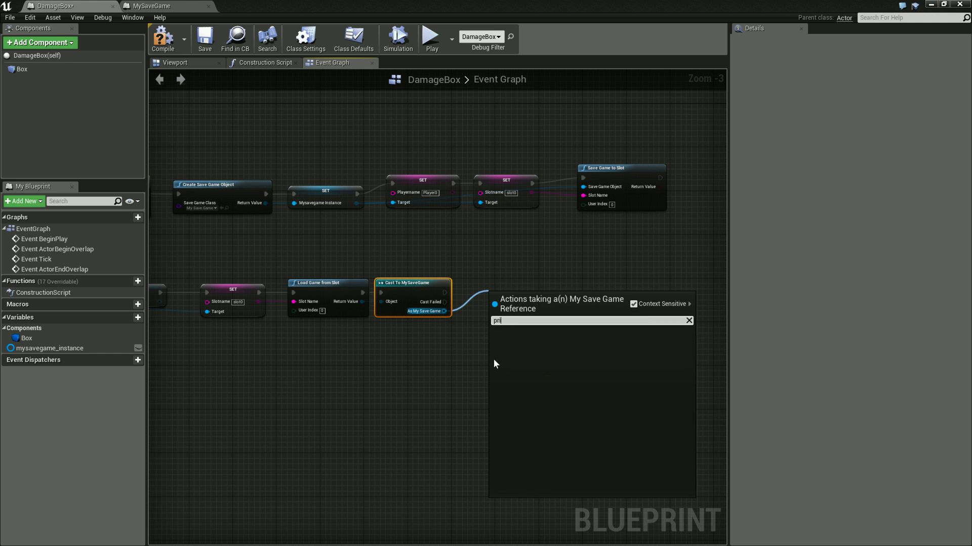
pyautogui.press('BackSpace')
pyautogui.press('BackSpace')
pyautogui.press('BackSpace')
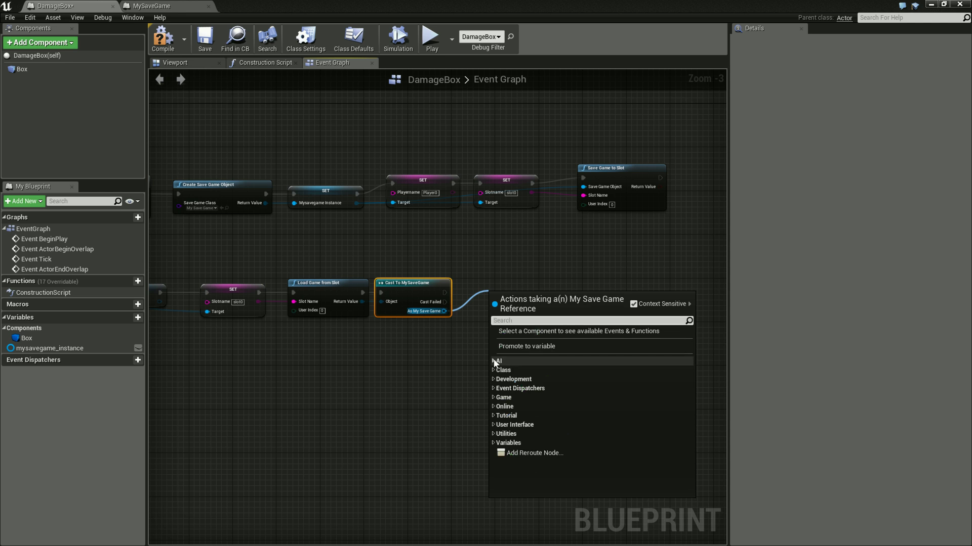
# Add a Print String node after the successful cast.
pyautogui.click(465, 315)
pyautogui.moveTo(445, 292); pyautogui.dragTo(477, 293)
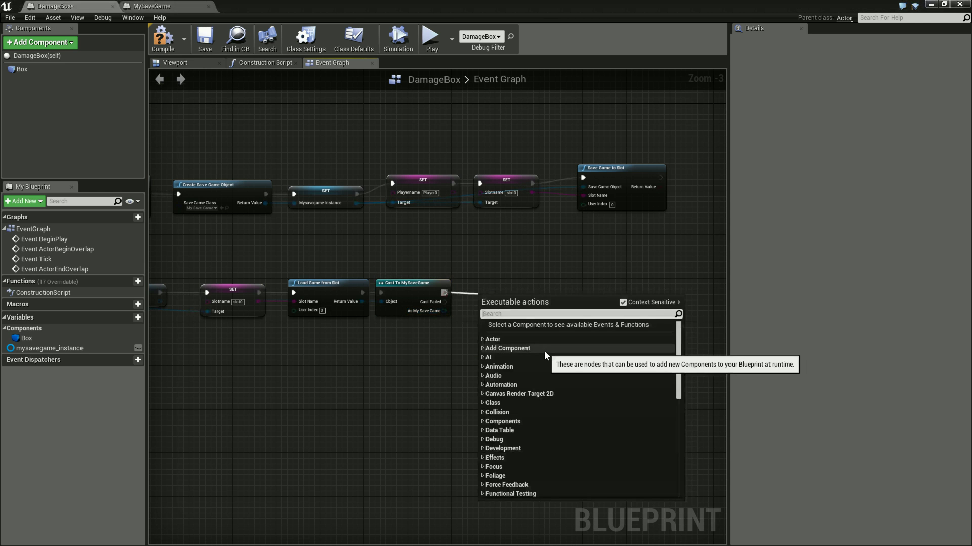
pyautogui.write('print')
pyautogui.press('Return')
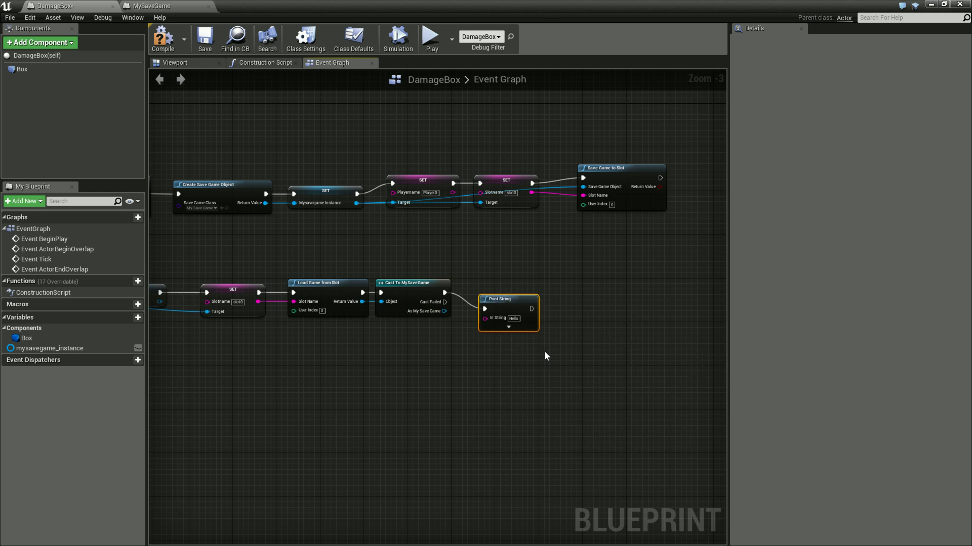
pyautogui.moveTo(591, 292); pyautogui.dragTo(608, 292)
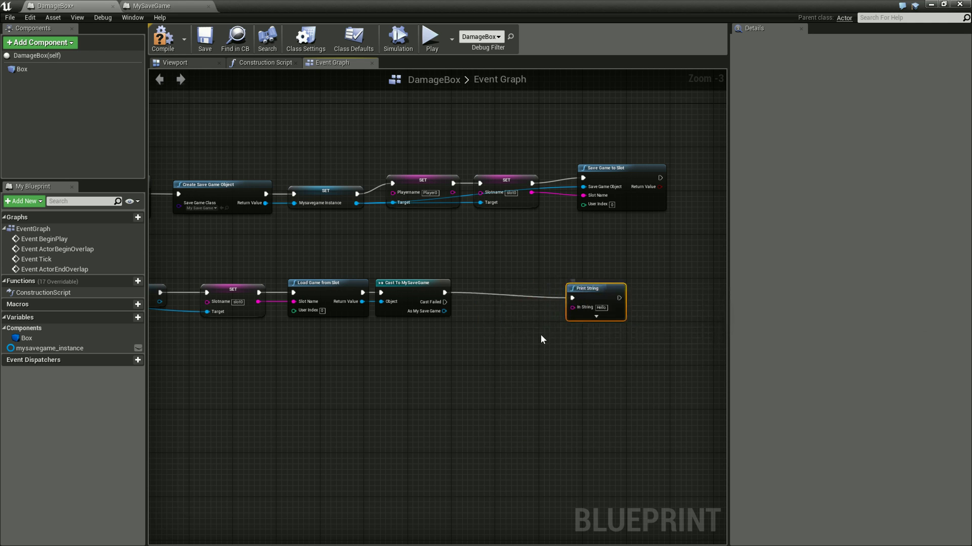
# Feed the cast save's Get Playername value into Print String's In String.
pyautogui.moveTo(444, 312); pyautogui.dragTo(457, 311)
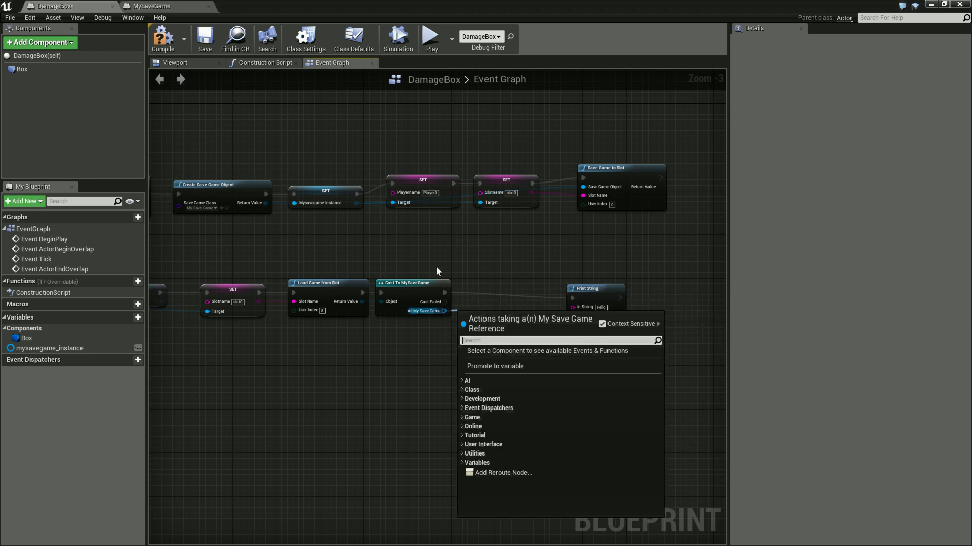
pyautogui.write('player')
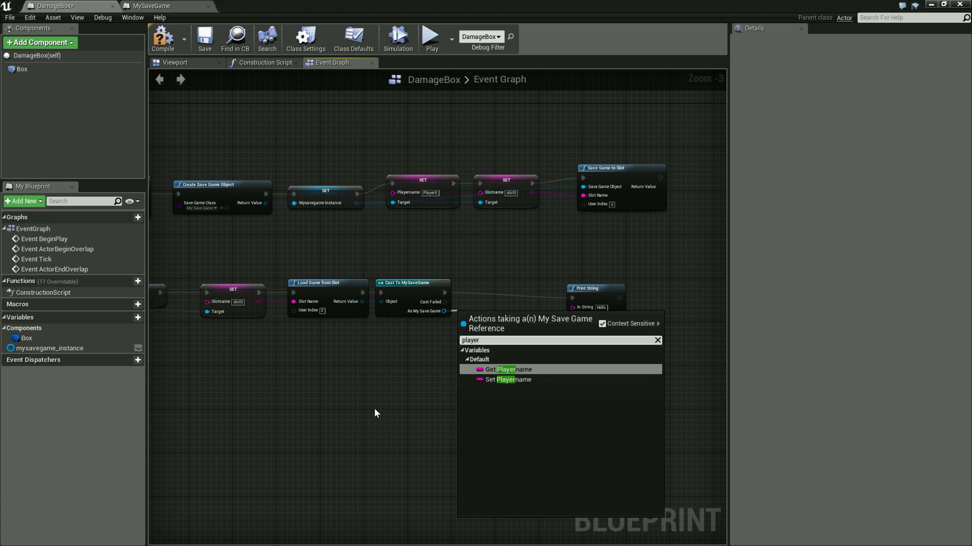
pyautogui.press('Return')
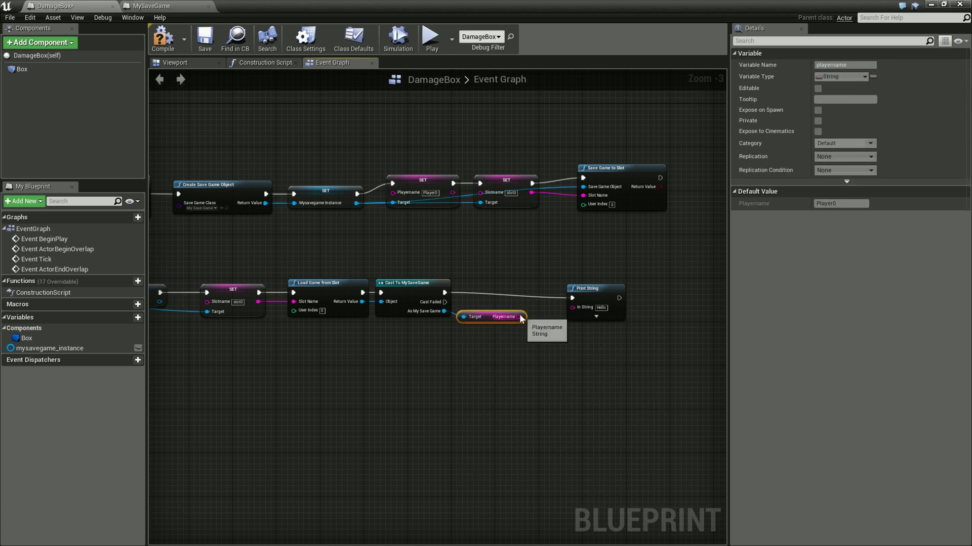
pyautogui.moveTo(519, 317); pyautogui.dragTo(573, 307)
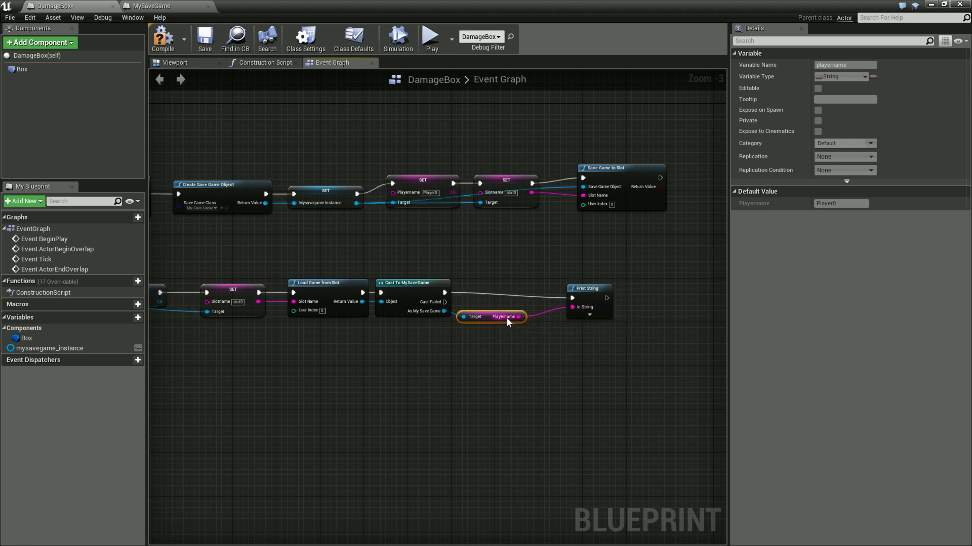
pyautogui.moveTo(506, 317); pyautogui.dragTo(528, 307)
# Compile and save the DamageBox blueprint, then return to the level editor.
pyautogui.moveTo(478, 389); pyautogui.dragTo(573, 404, button='right')
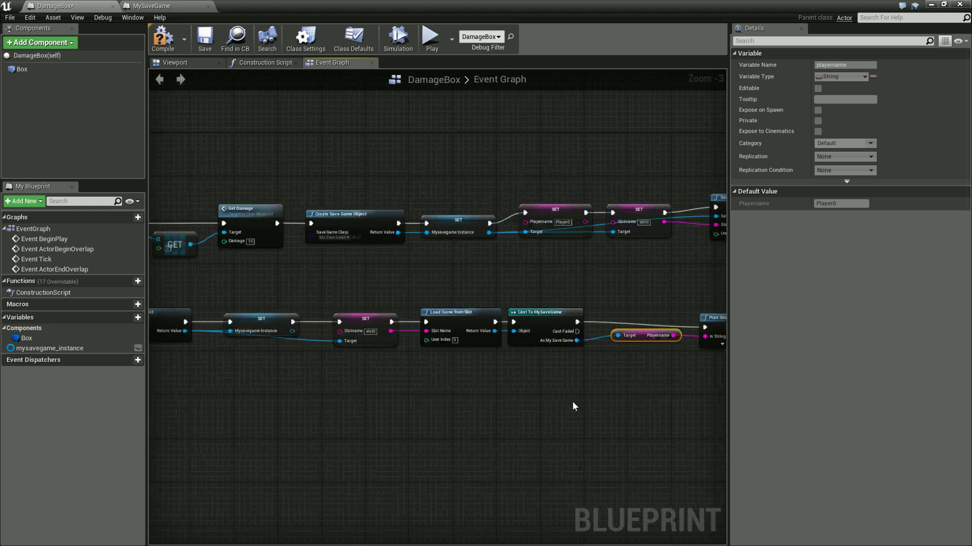
pyautogui.moveTo(253, 292); pyautogui.dragTo(499, 296, button='right')
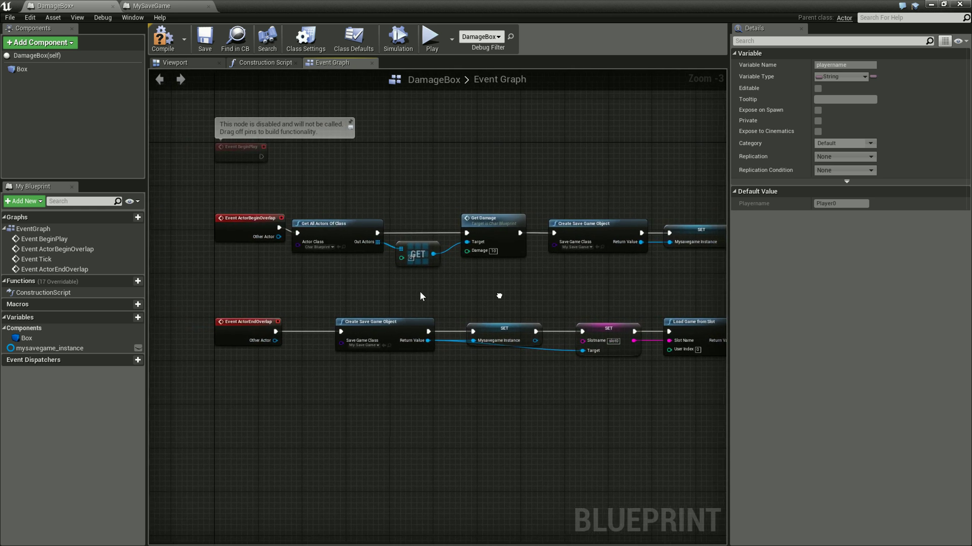
pyautogui.moveTo(499, 296); pyautogui.dragTo(270, 265, button='right')
pyautogui.moveTo(473, 276); pyautogui.dragTo(332, 267, button='right')
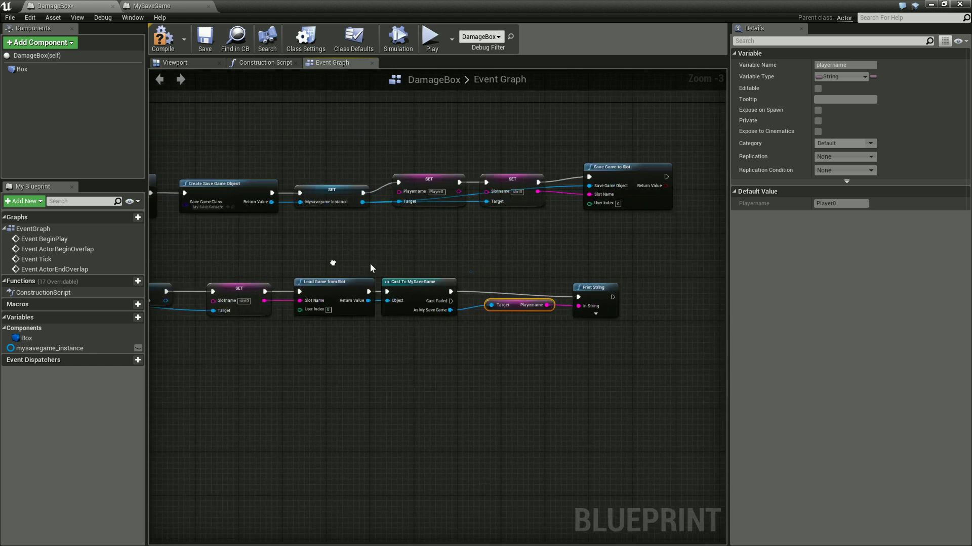
pyautogui.click(205, 40)
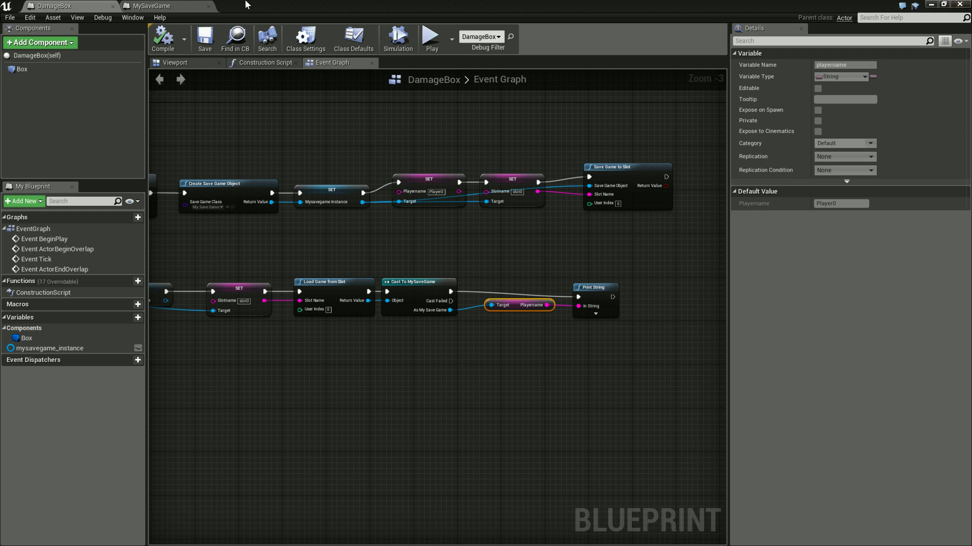
pyautogui.click(149, 6)
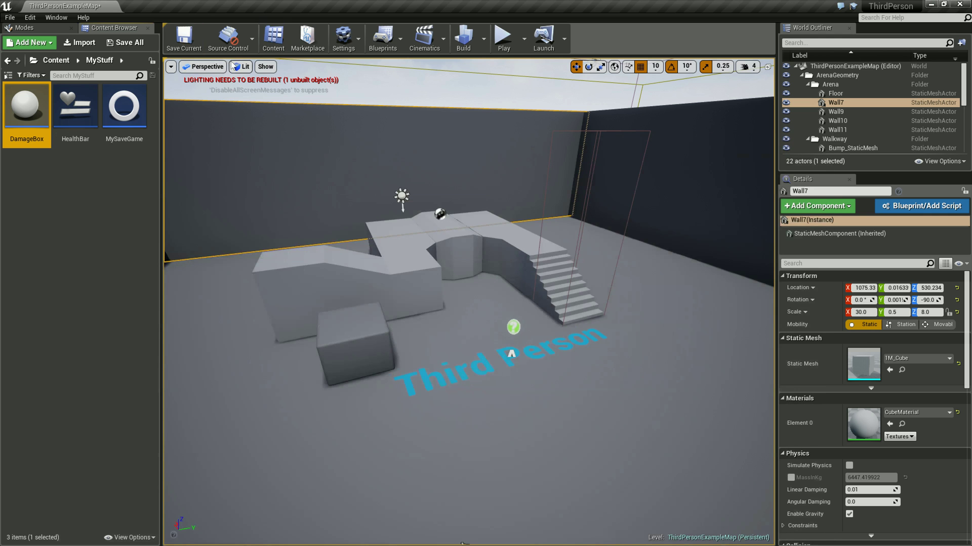
# Save the ThirdPersonExampleMap level and start playing it in the editor.
pyautogui.click(186, 46)
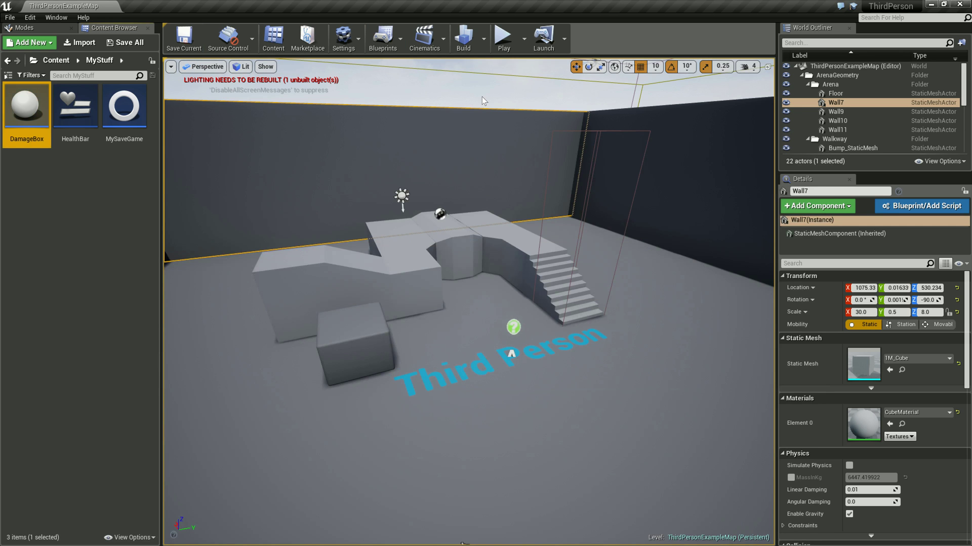
pyautogui.click(503, 37)
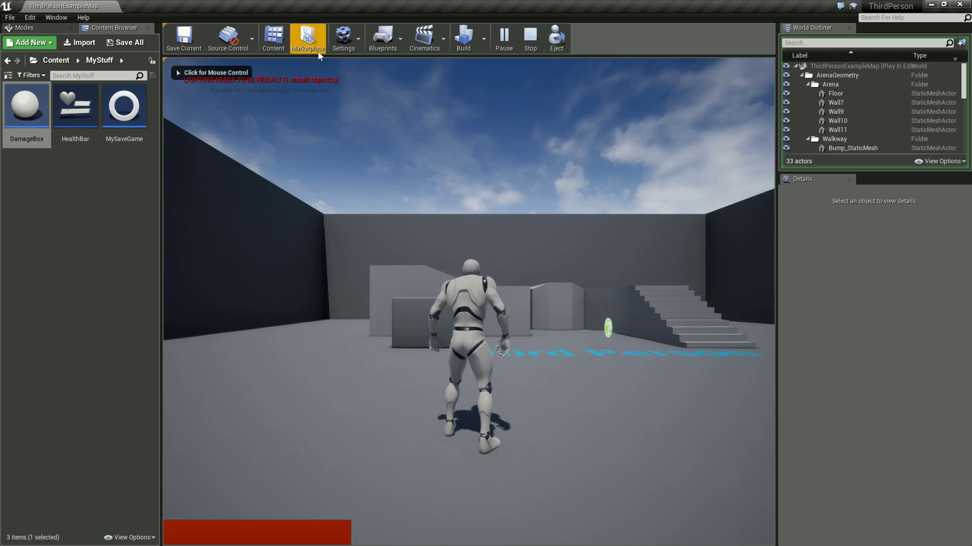
pyautogui.click(448, 247)
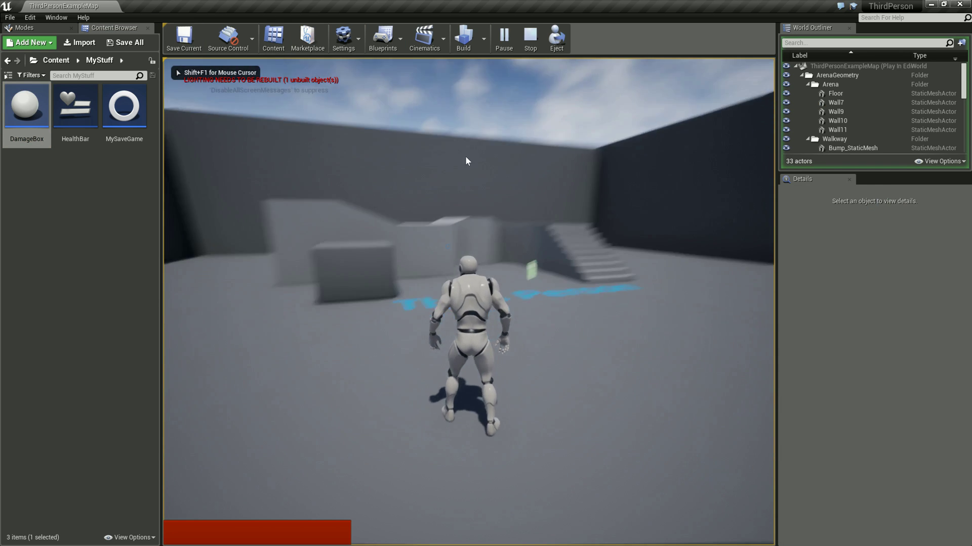
# Run and jump the character across the stairs and walkway damage area, watching Player0 print.
pyautogui.press('w')
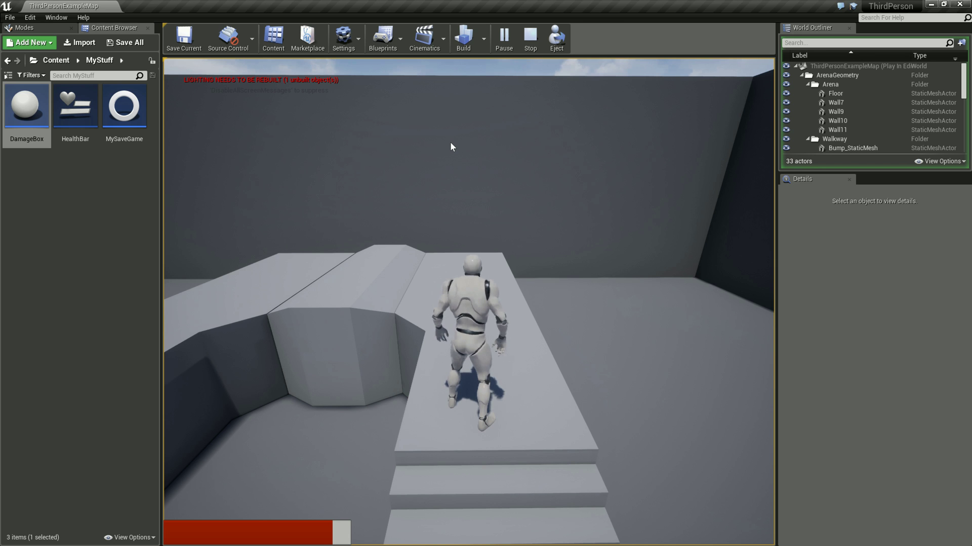
pyautogui.press('w')
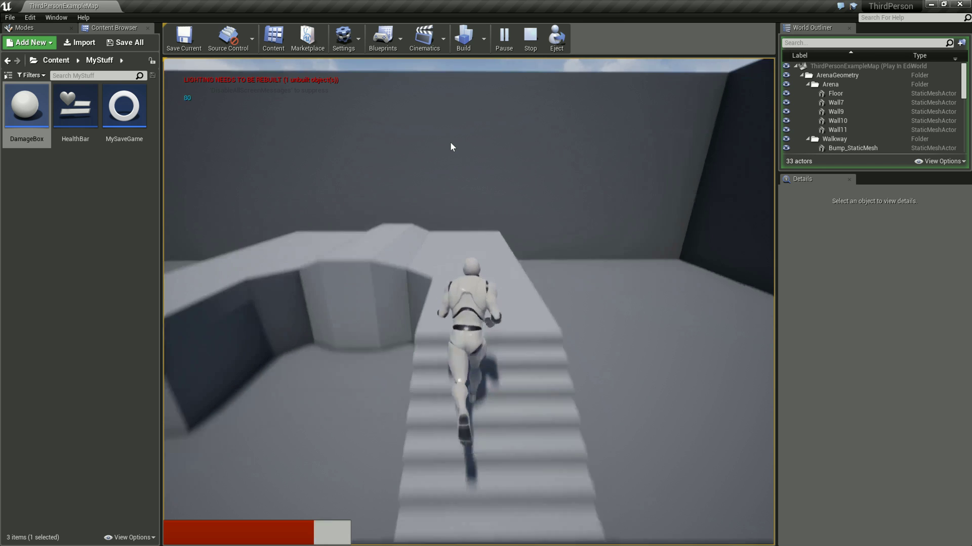
pyautogui.press('w')
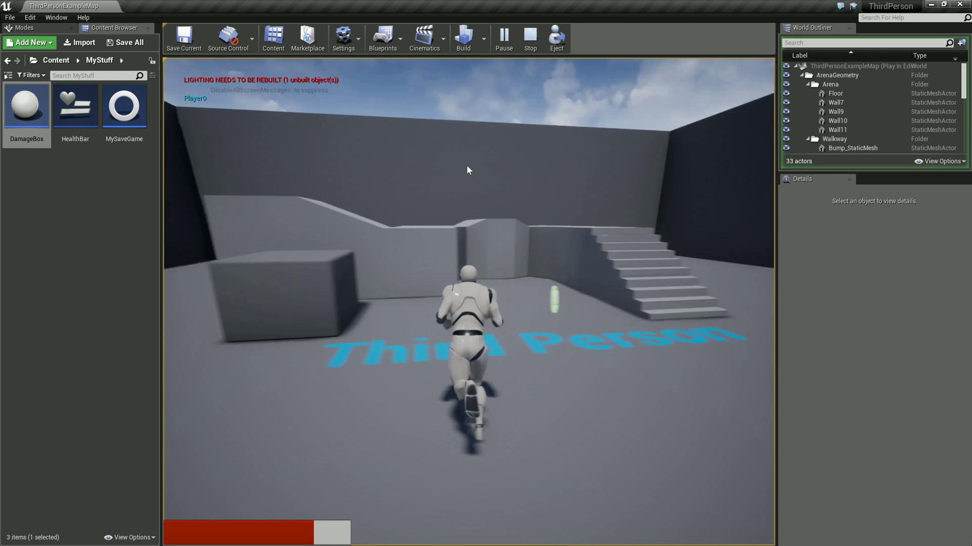
pyautogui.press('w')
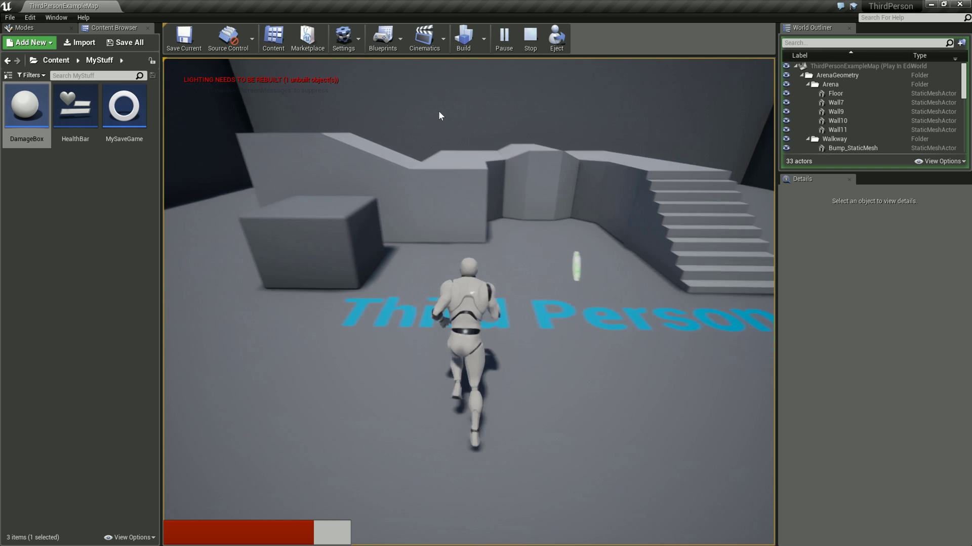
pyautogui.press('w')
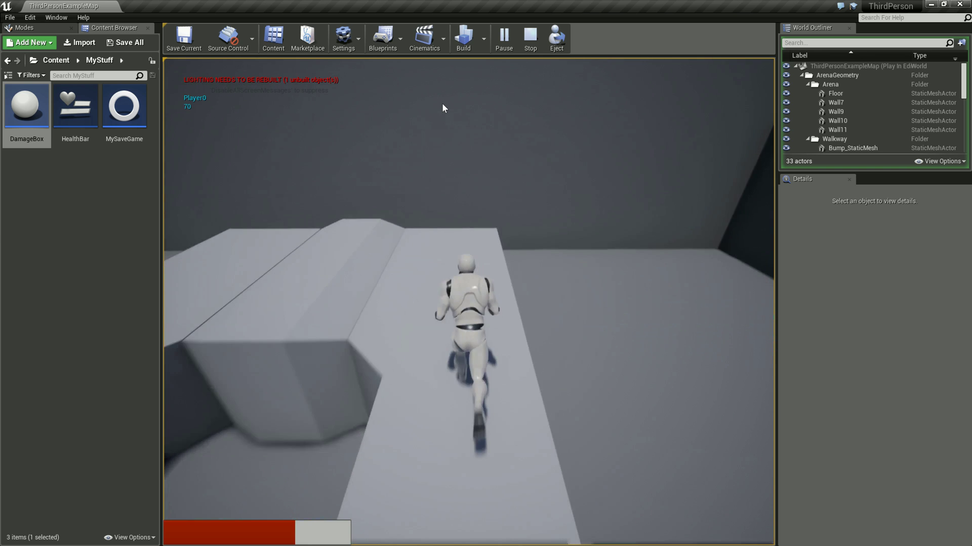
pyautogui.press('w')
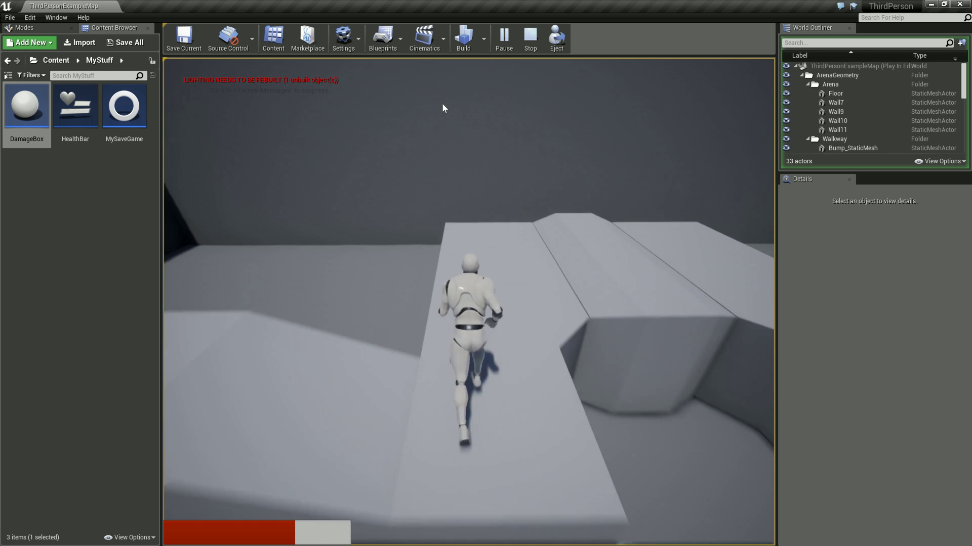
pyautogui.press('w')
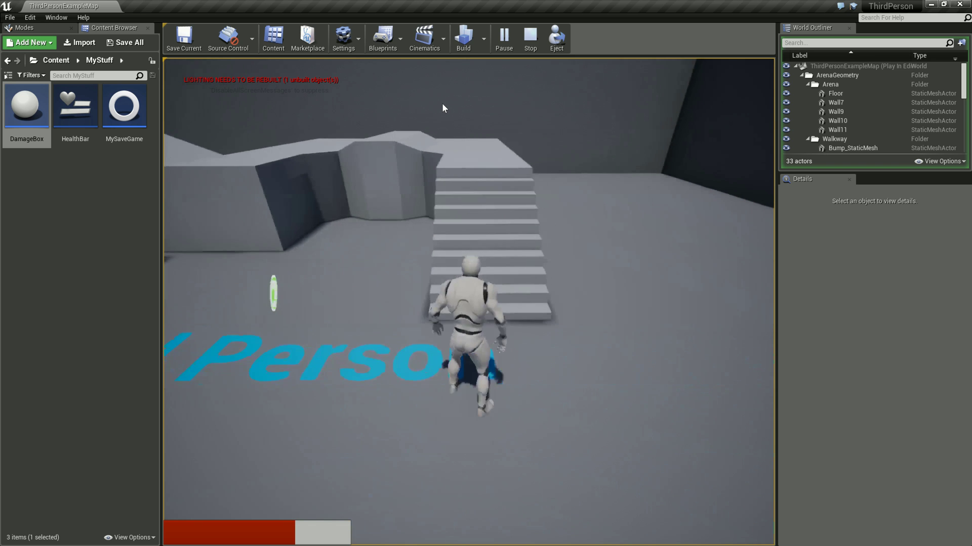
pyautogui.press('w')
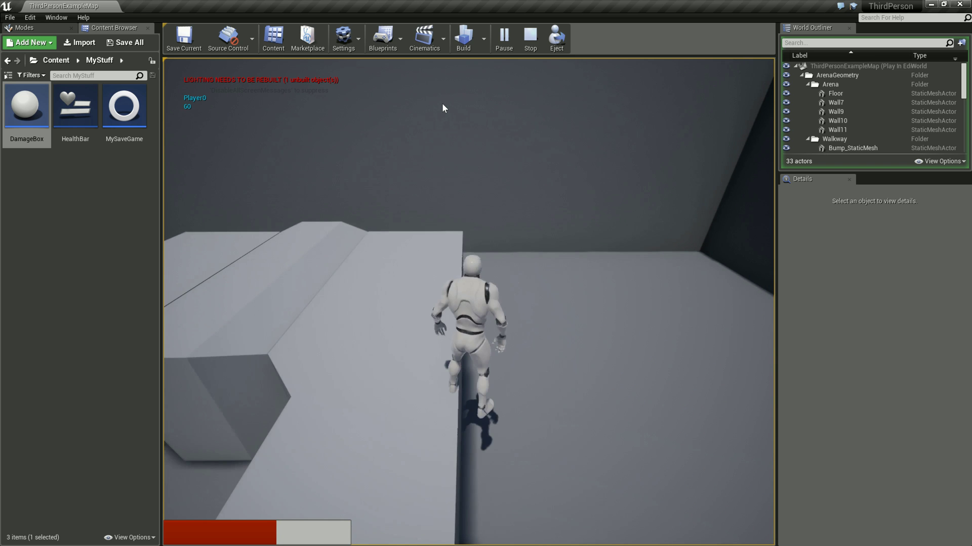
pyautogui.press('w')
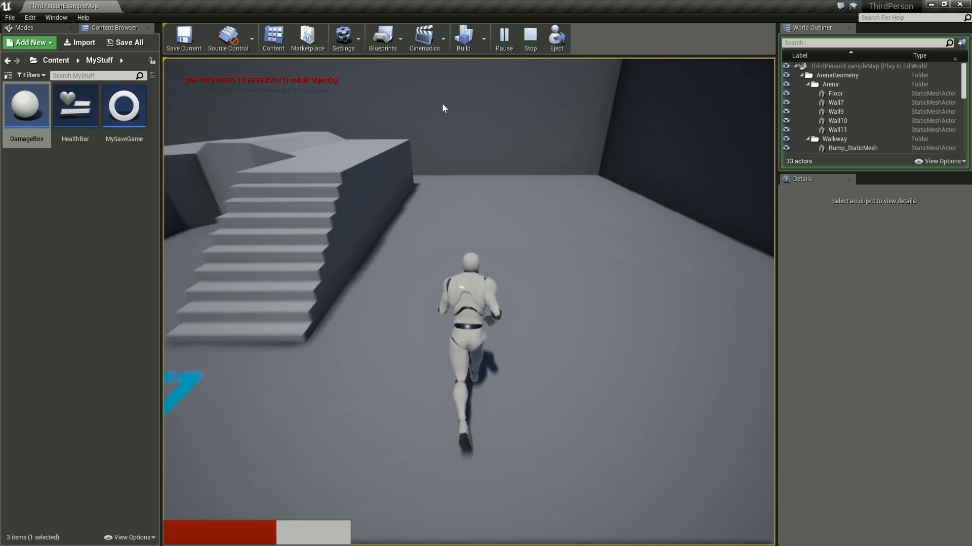
pyautogui.press('w')
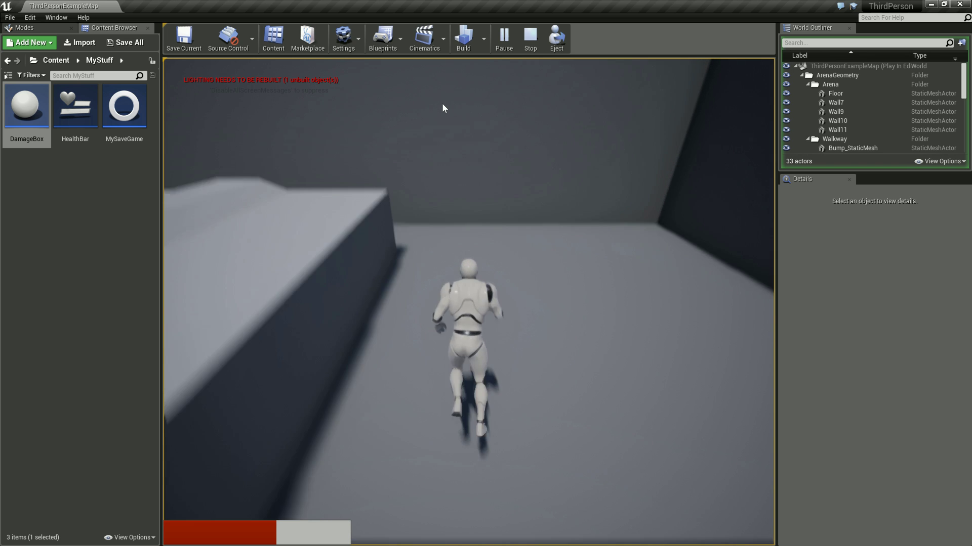
pyautogui.press('space')
pyautogui.press('w')
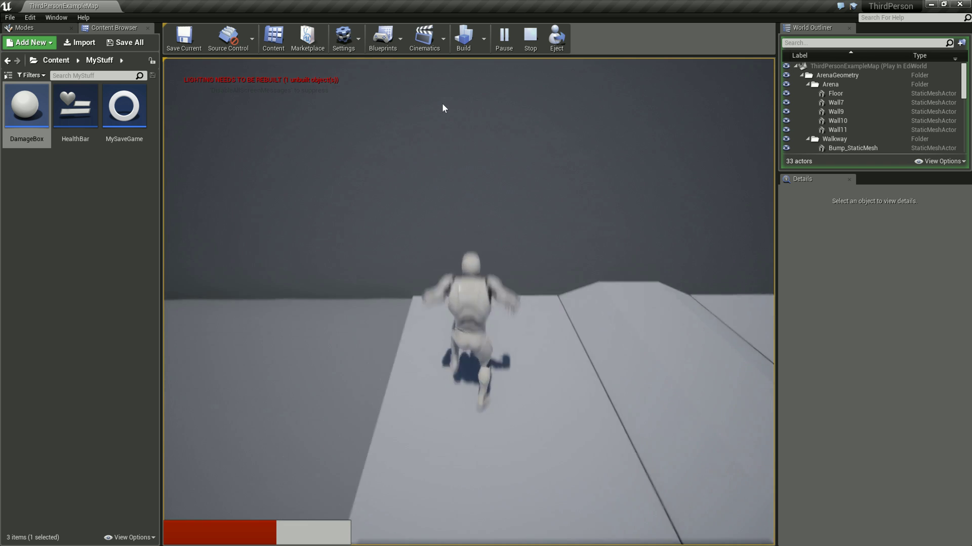
pyautogui.press('w')
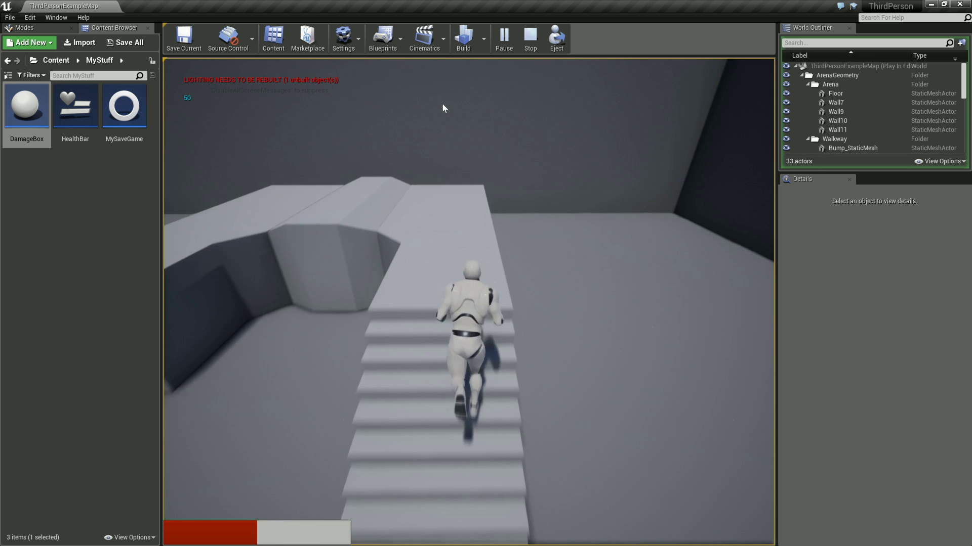
pyautogui.press('w')
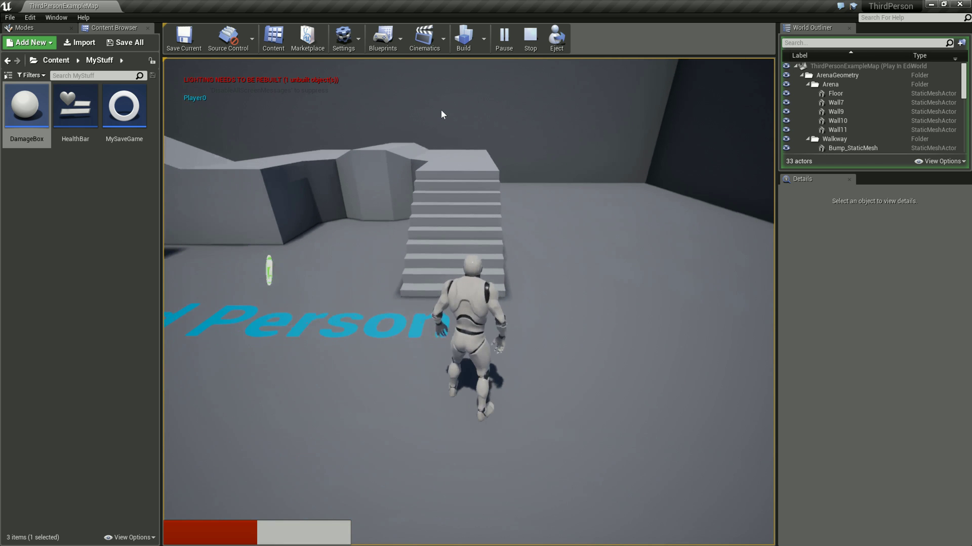